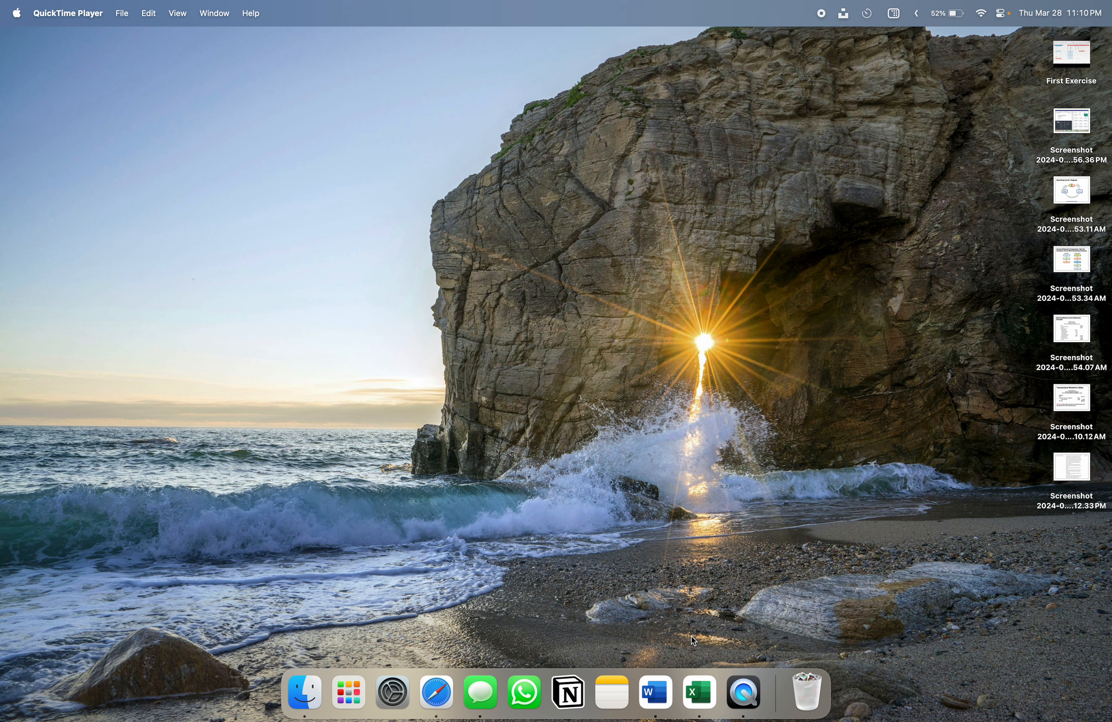
Switch to Excel and look over the templates, recommended files and recent workbooks on the start page.
click(699, 693)
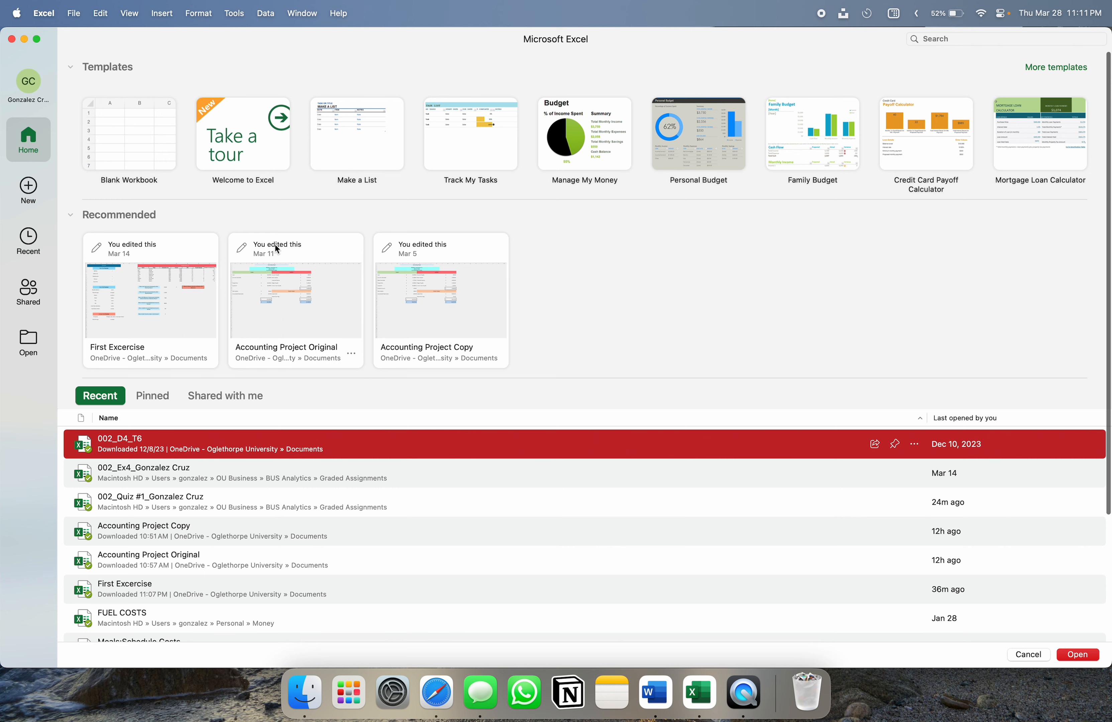
scroll(382, 513, down, 3)
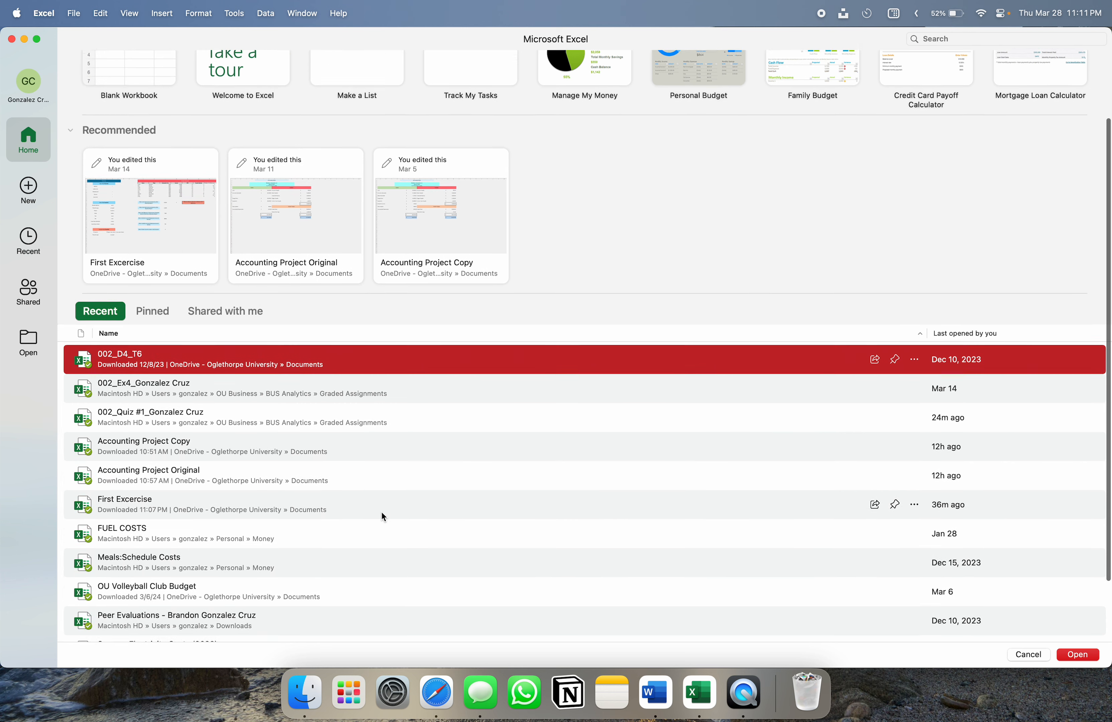
scroll(381, 513, up, 5)
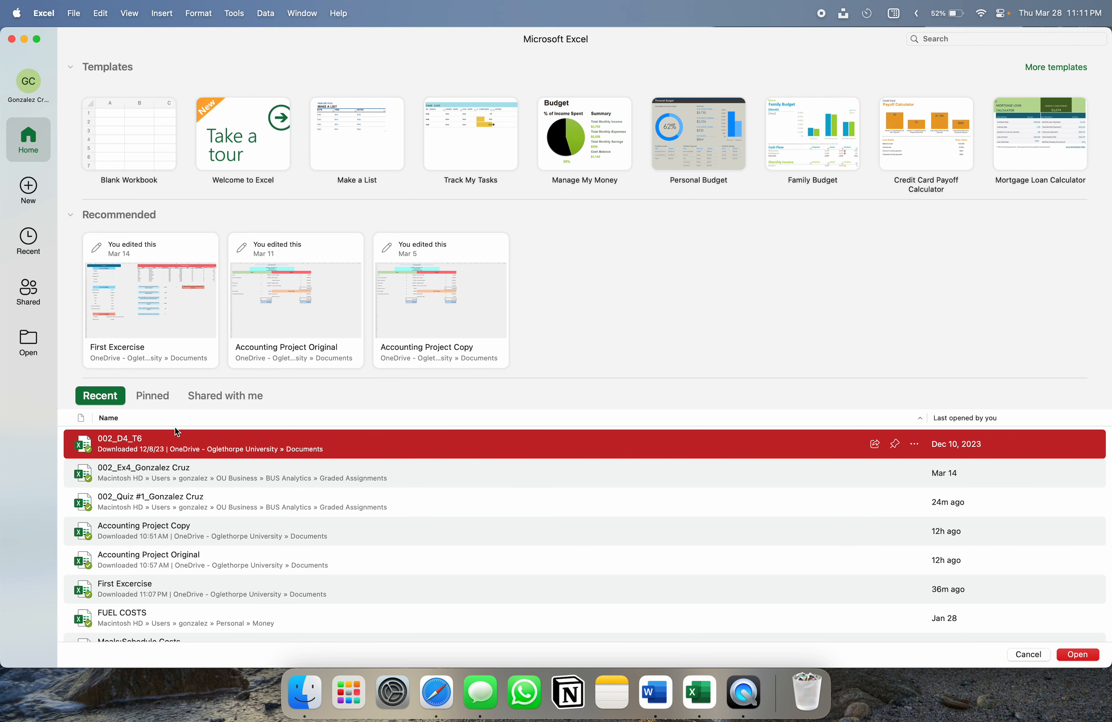
Look through the new-workbook templates, the recent files and the shared files, then return to the start page.
click(35, 191)
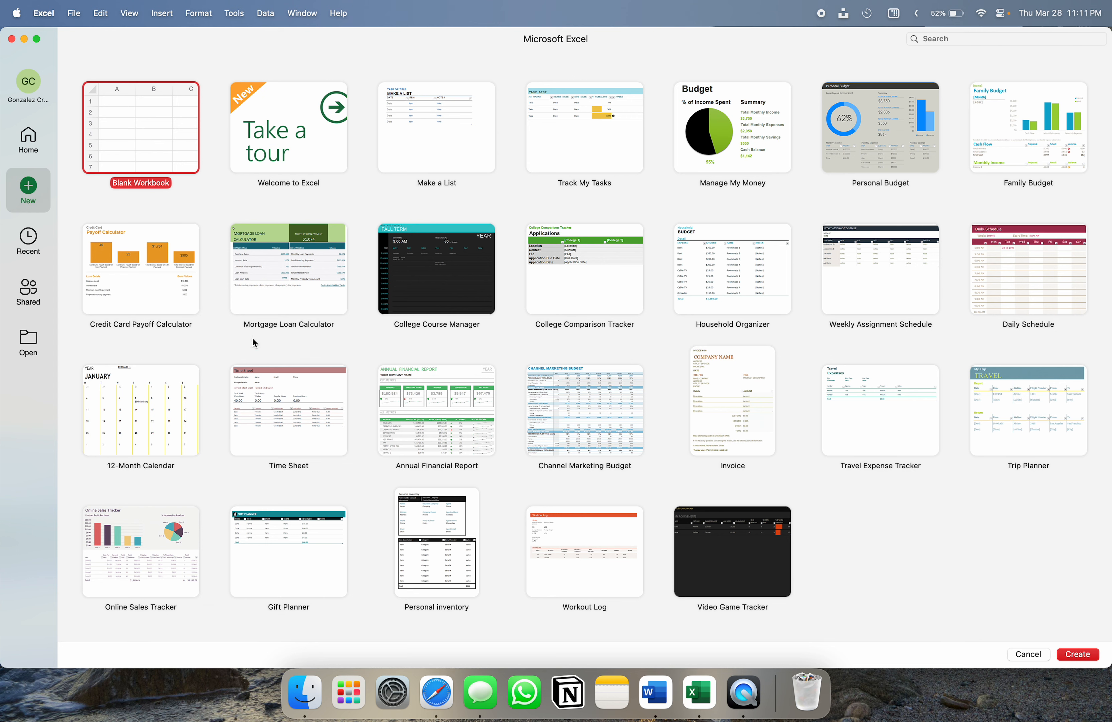
click(29, 246)
click(30, 290)
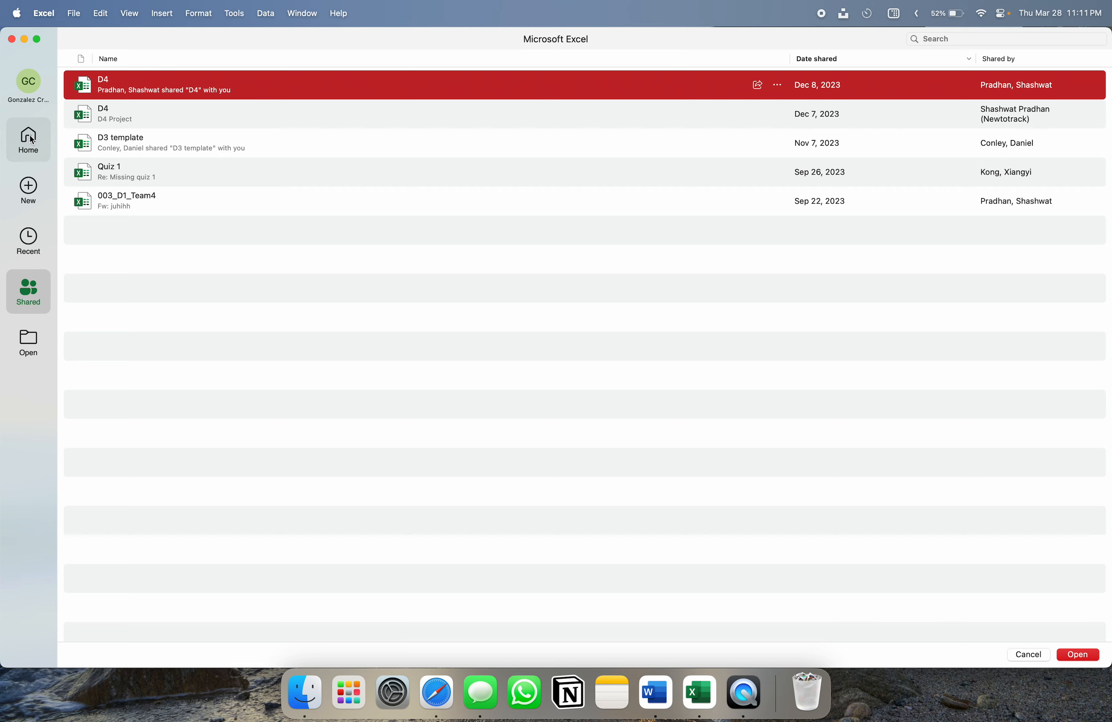
click(30, 139)
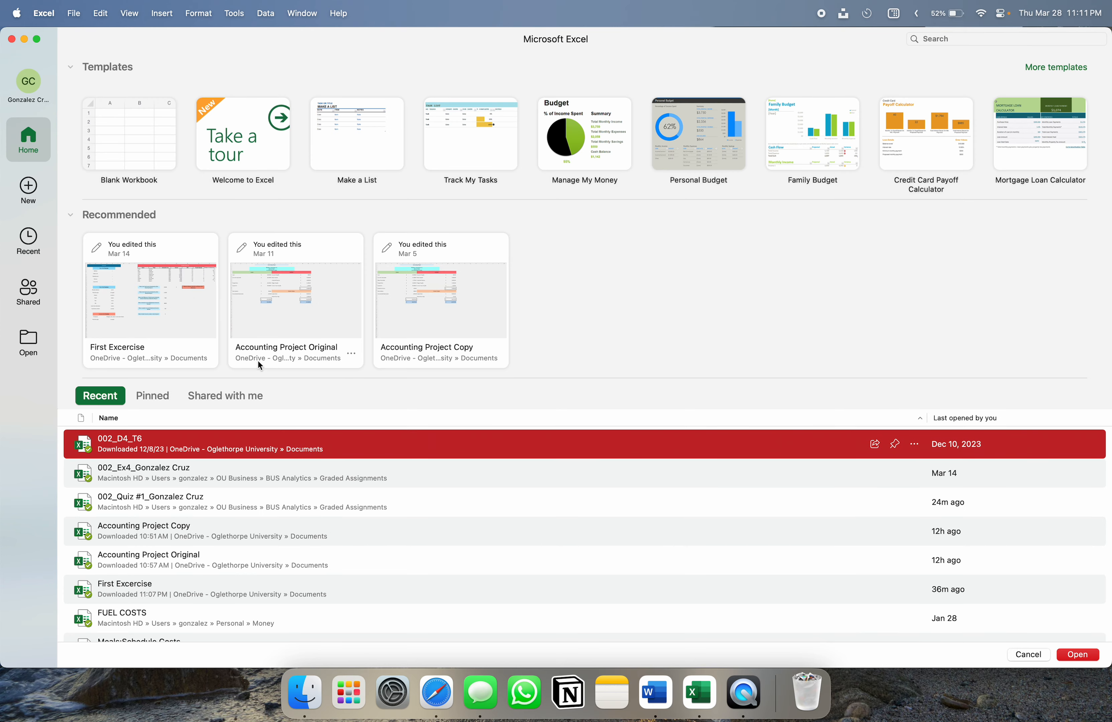
Open the recent workbook First Excercise and show it in full screen.
click(216, 172)
click(129, 165)
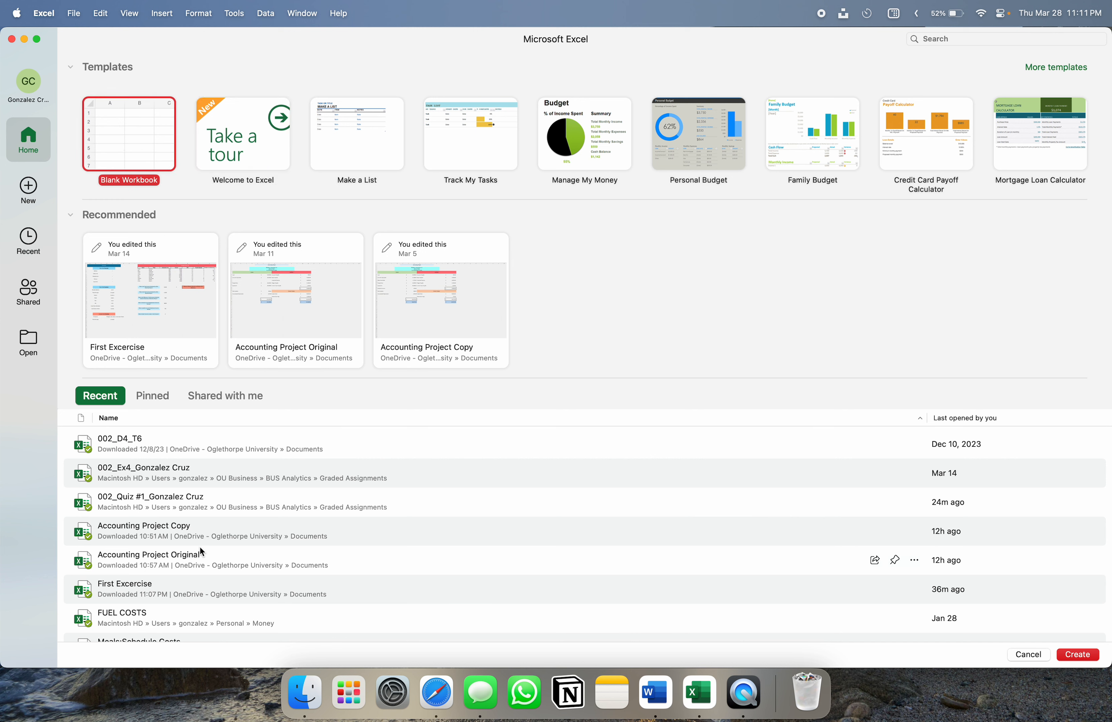
click(220, 589)
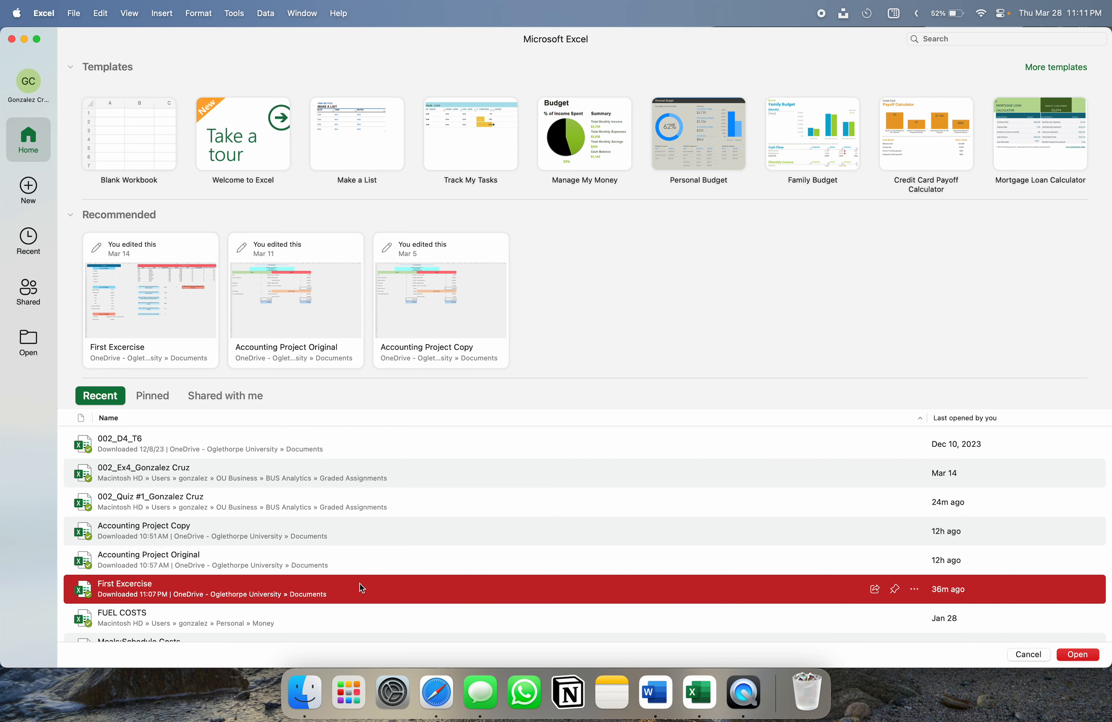
double_click(406, 591)
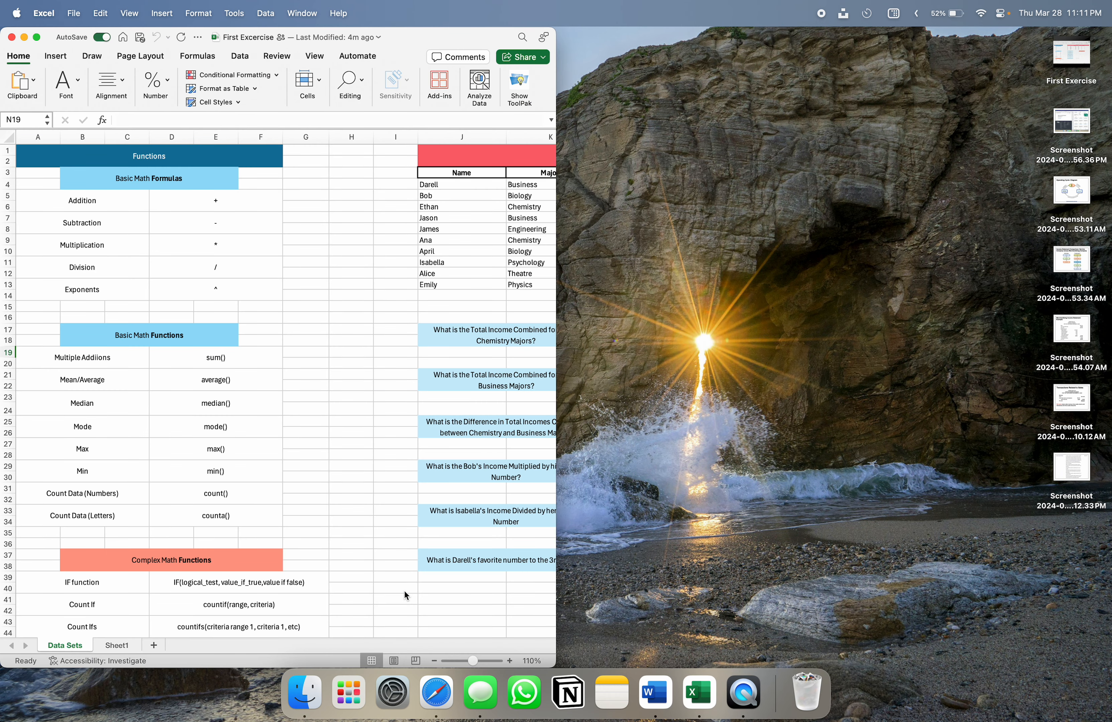
mouse_move(2, 0)
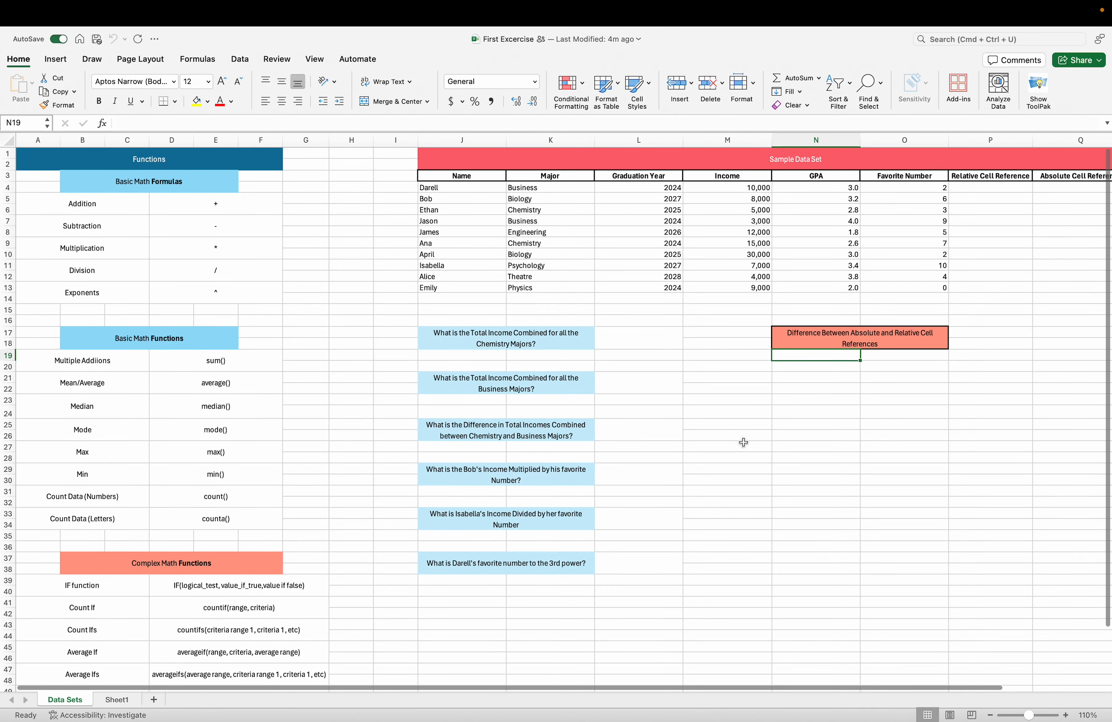
Examine the Basic Math Formulas, Basic Math Functions and Complex Math Functions reference lists on the Data Sets sheet.
click(368, 299)
drag(102, 165, 125, 299)
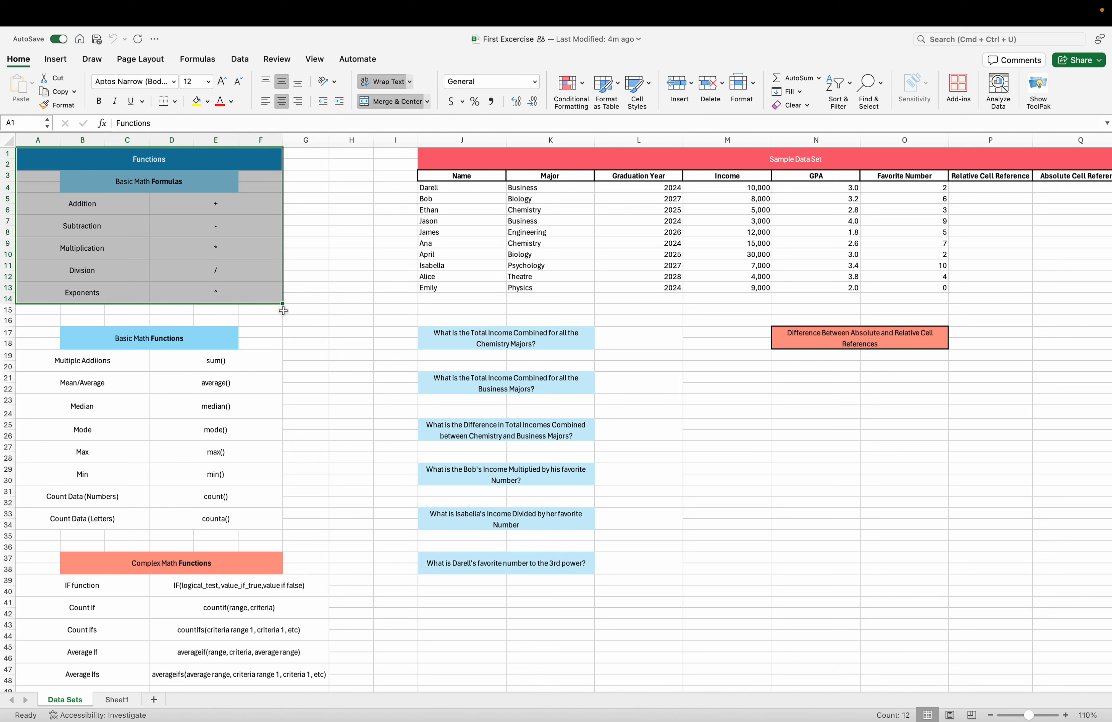
scroll(300, 317, down, 3)
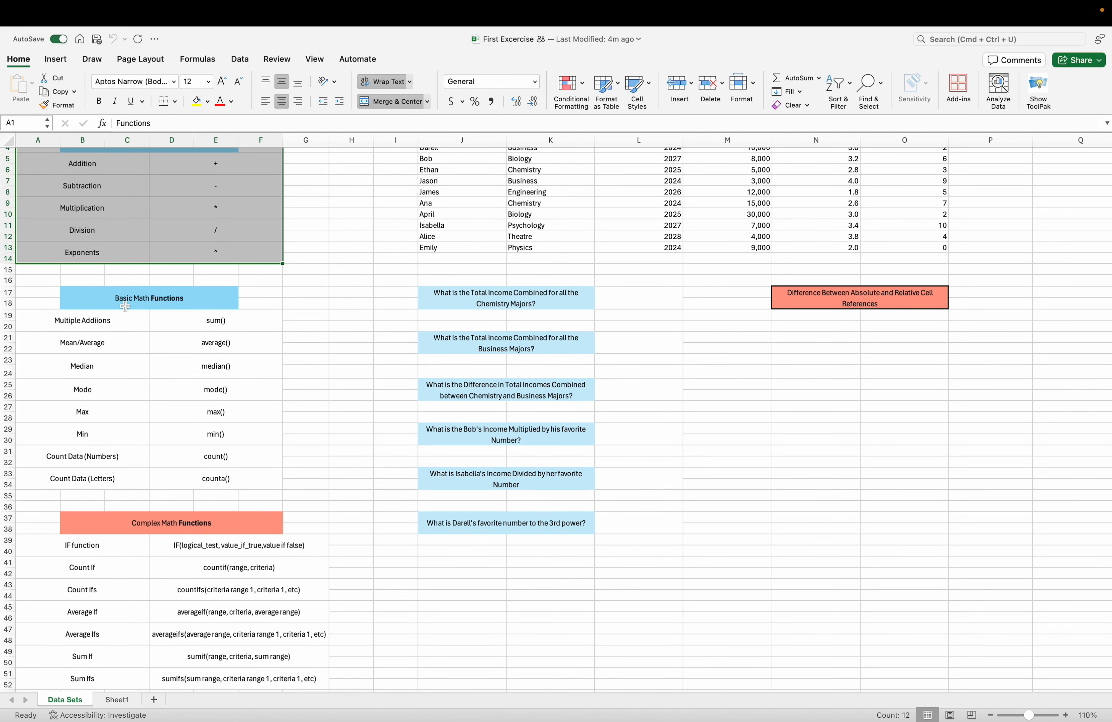
drag(119, 300, 170, 490)
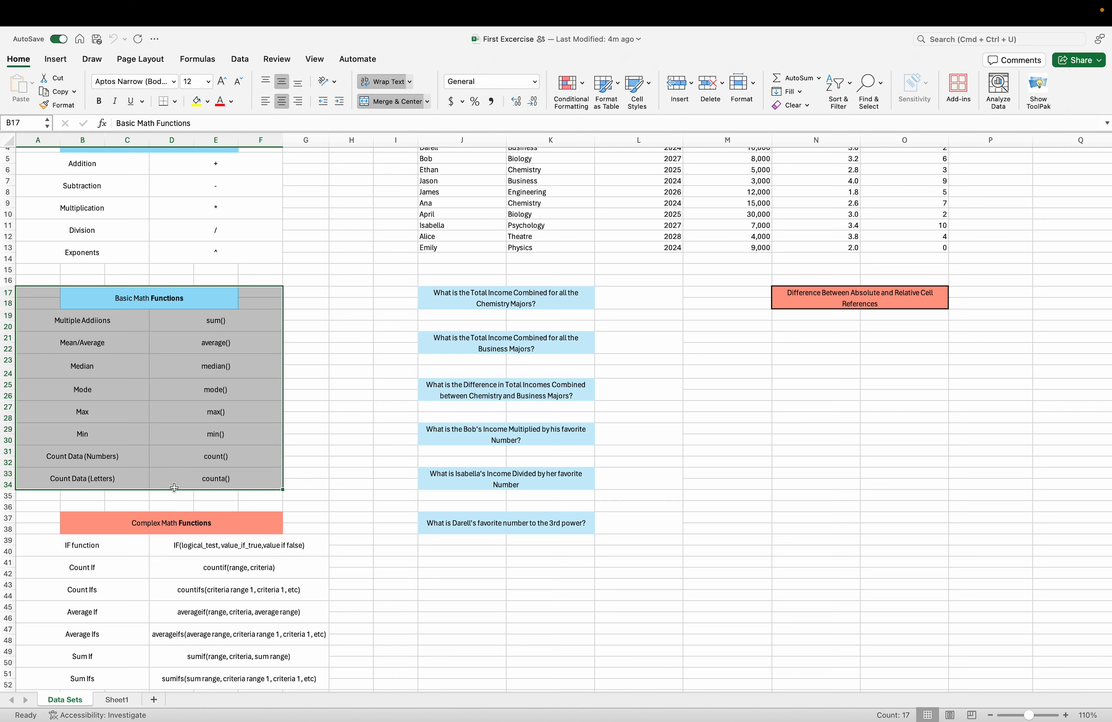
scroll(311, 300, up, 3)
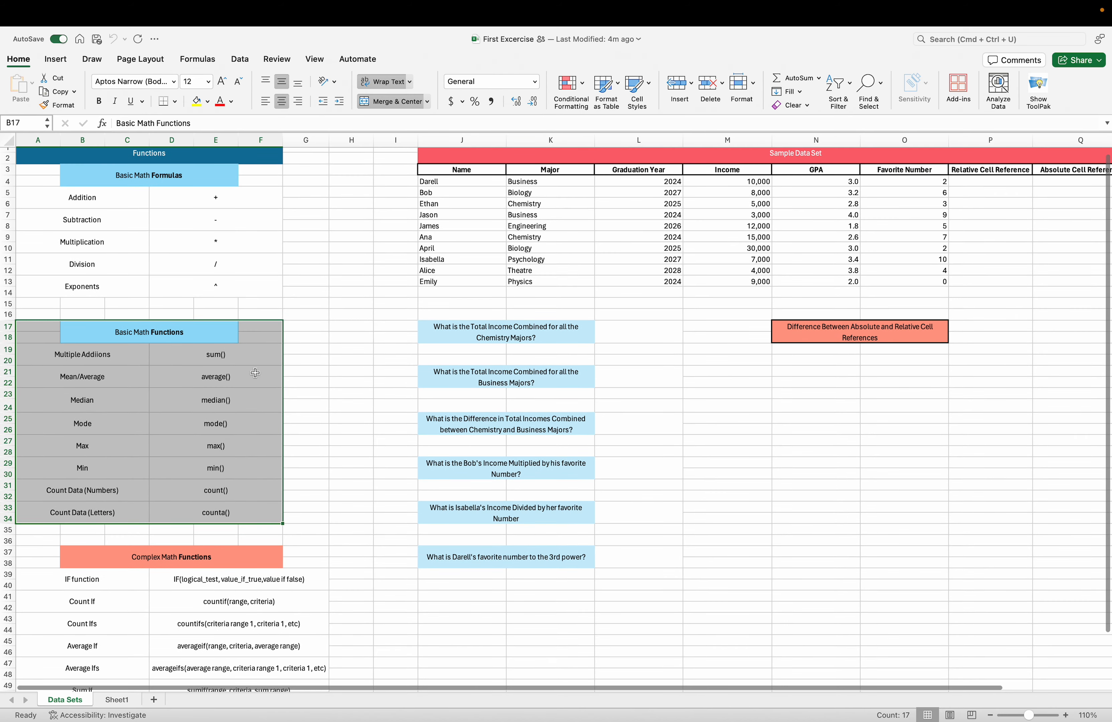
scroll(255, 373, down, 5)
drag(132, 456, 173, 615)
click(335, 341)
scroll(334, 341, up, 5)
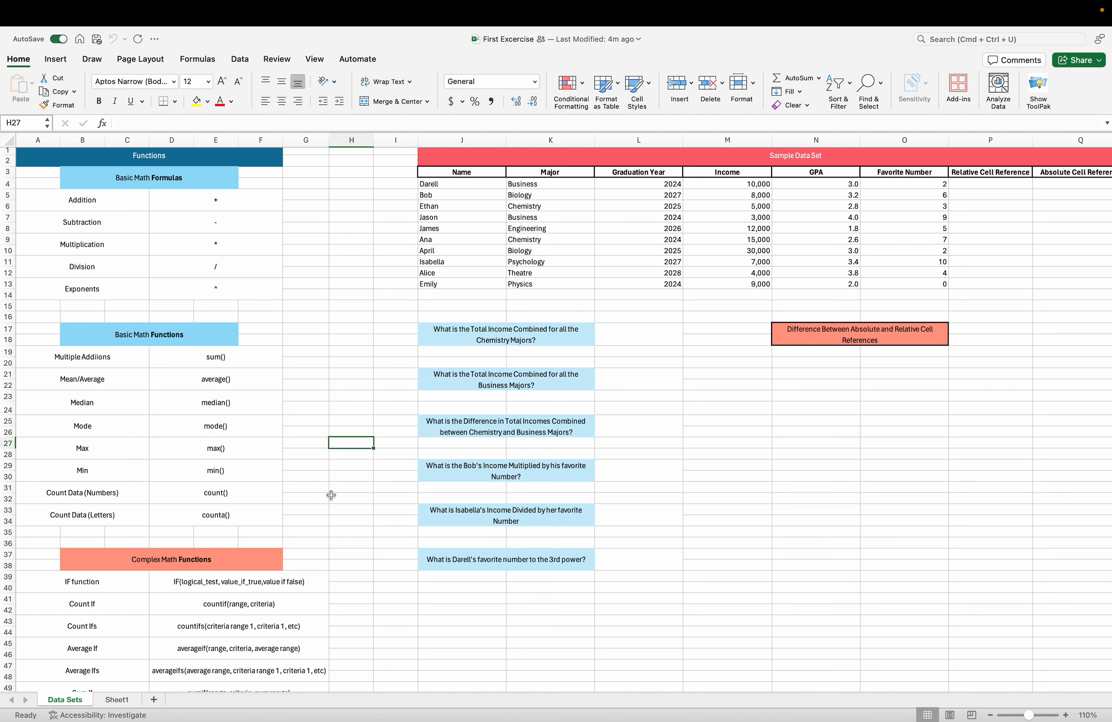
Look over the Quick Access Toolbar customization options and save the workbook.
mouse_move(312, 27)
mouse_move(160, 5)
click(157, 39)
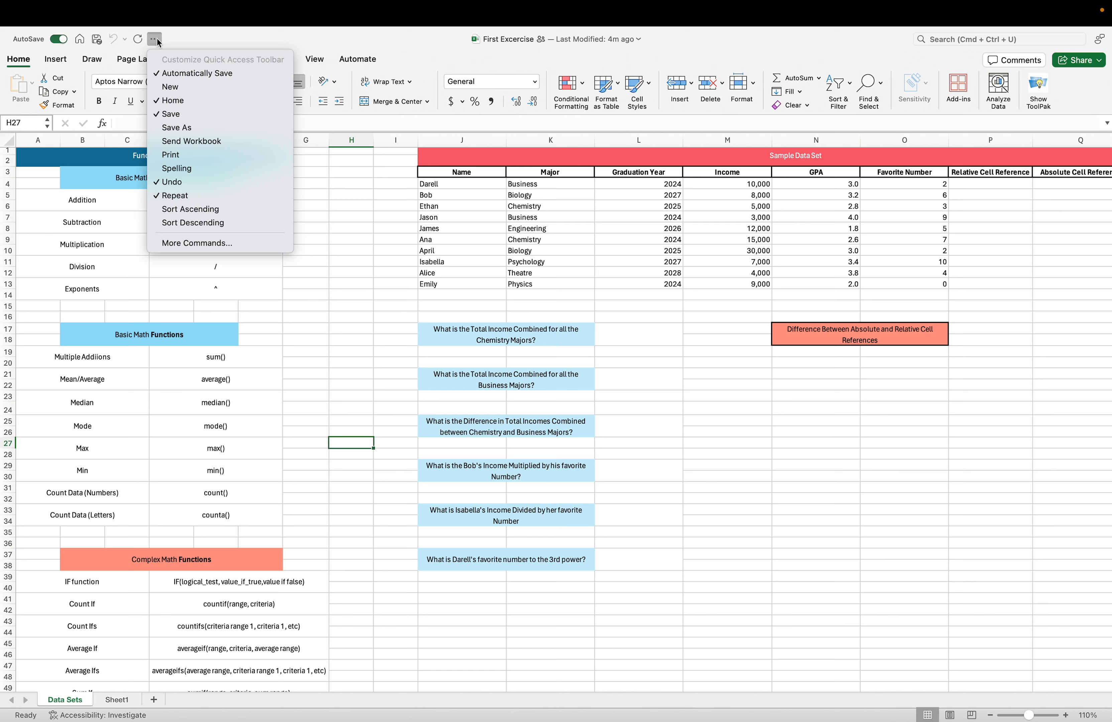
click(158, 42)
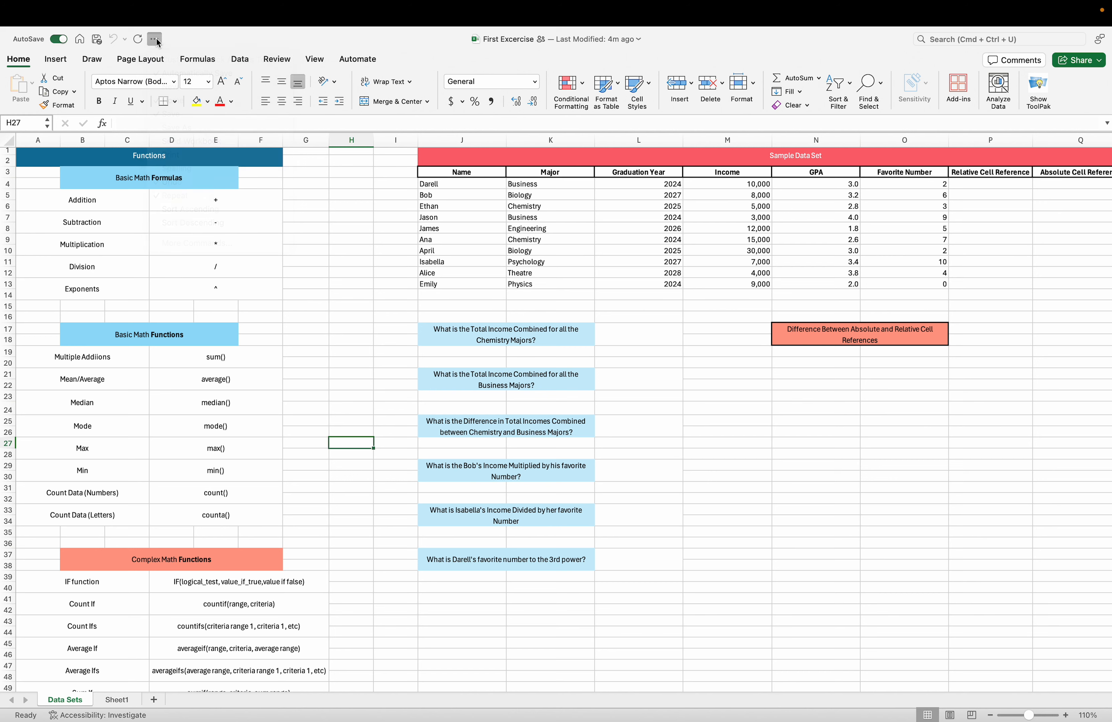
click(158, 42)
click(159, 42)
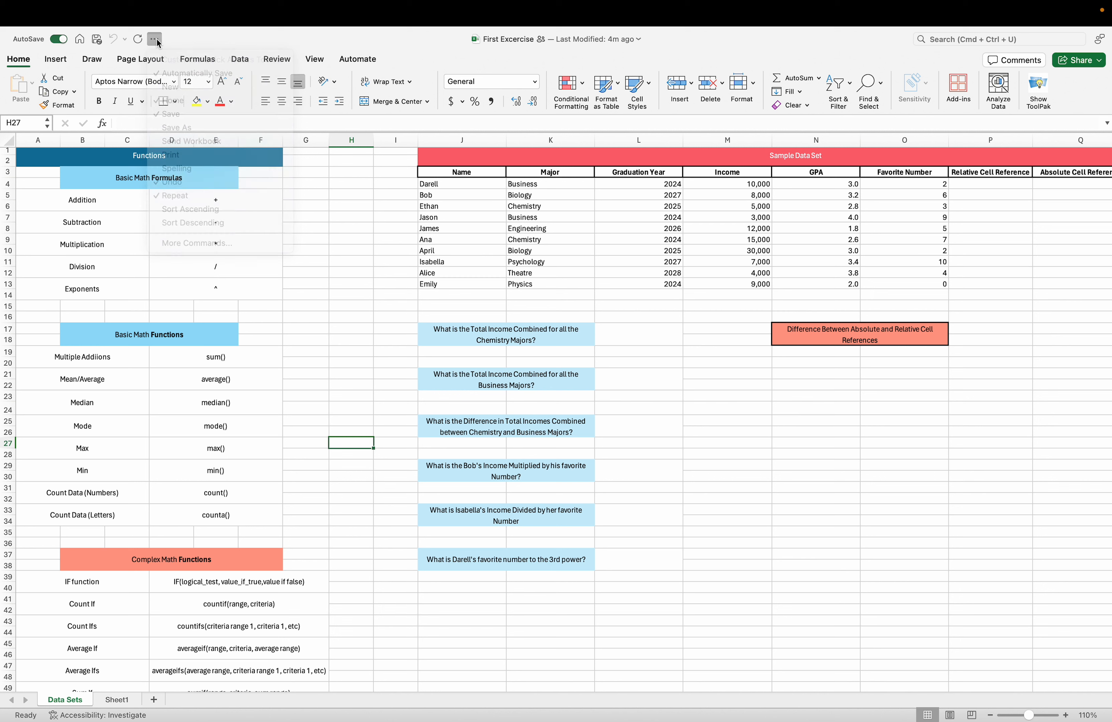
click(97, 41)
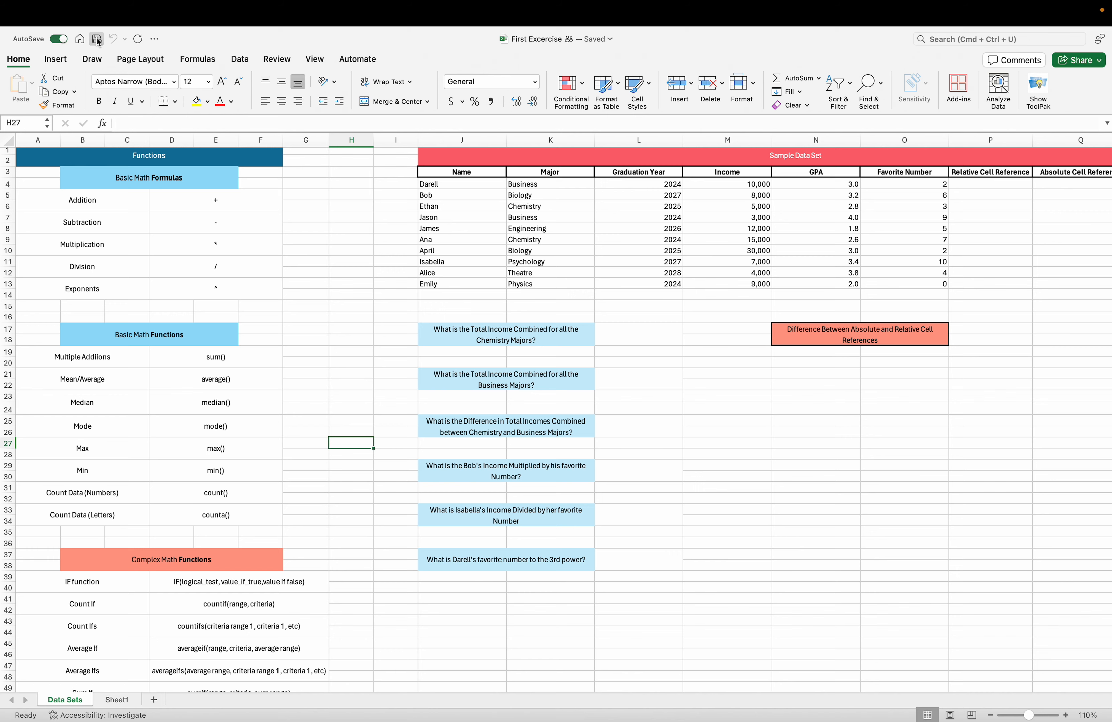
View the Excel start page from the open workbook, then close it and select cell H17 on the Data Sets sheet.
click(77, 40)
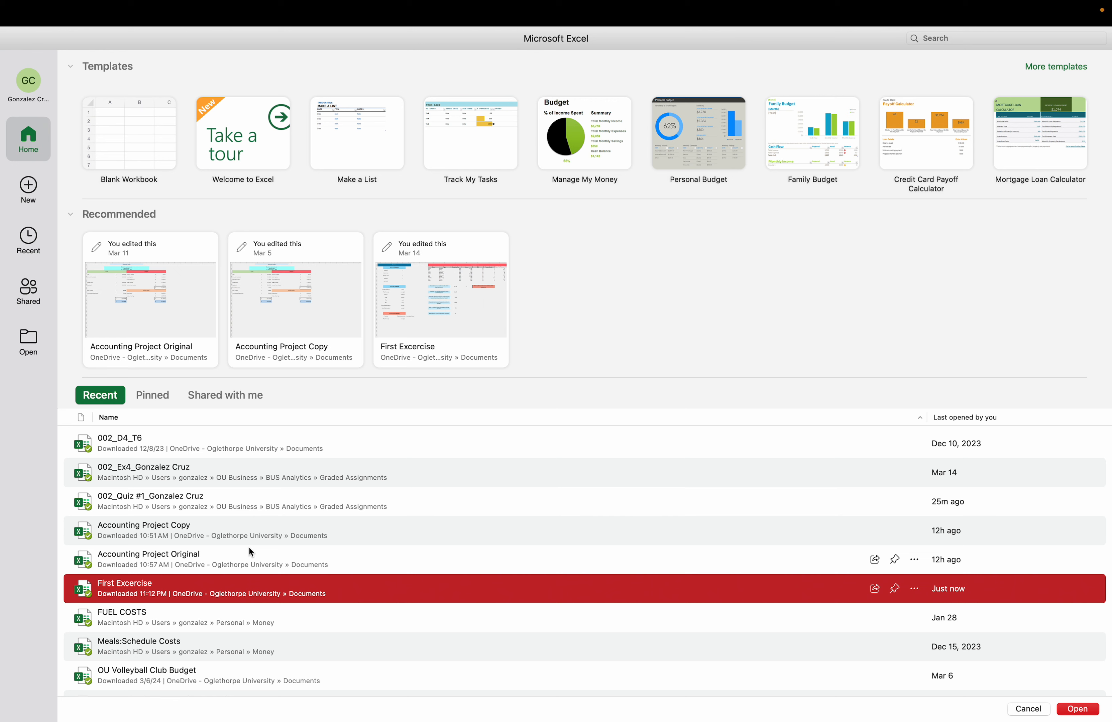
click(428, 439)
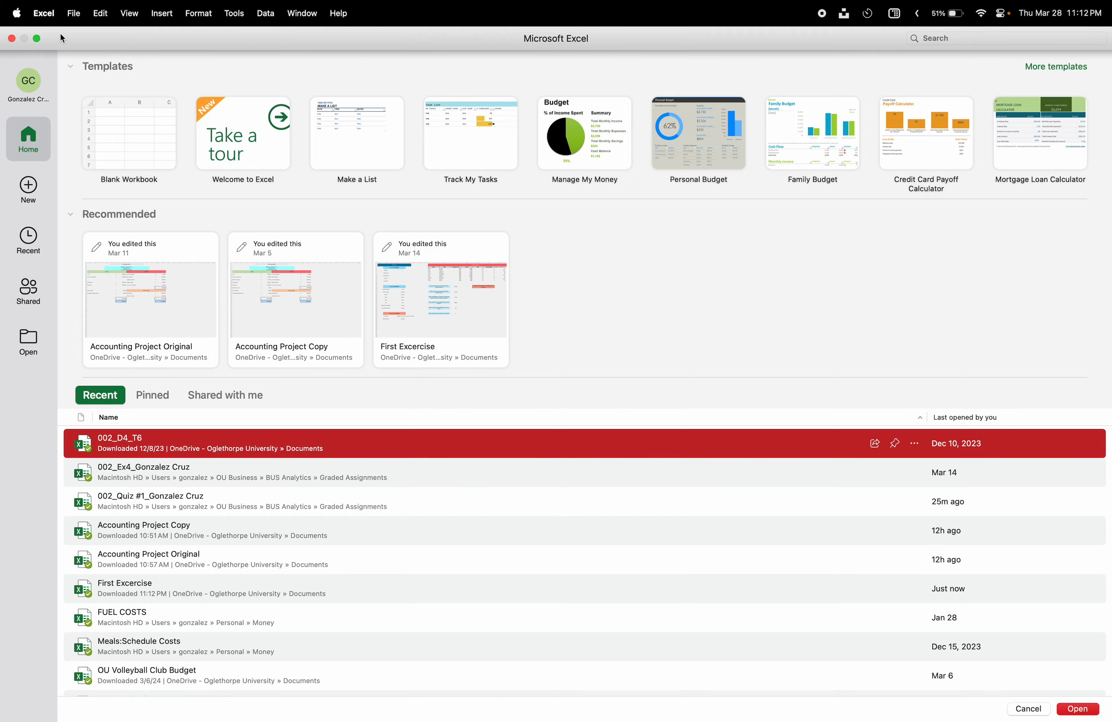
click(13, 42)
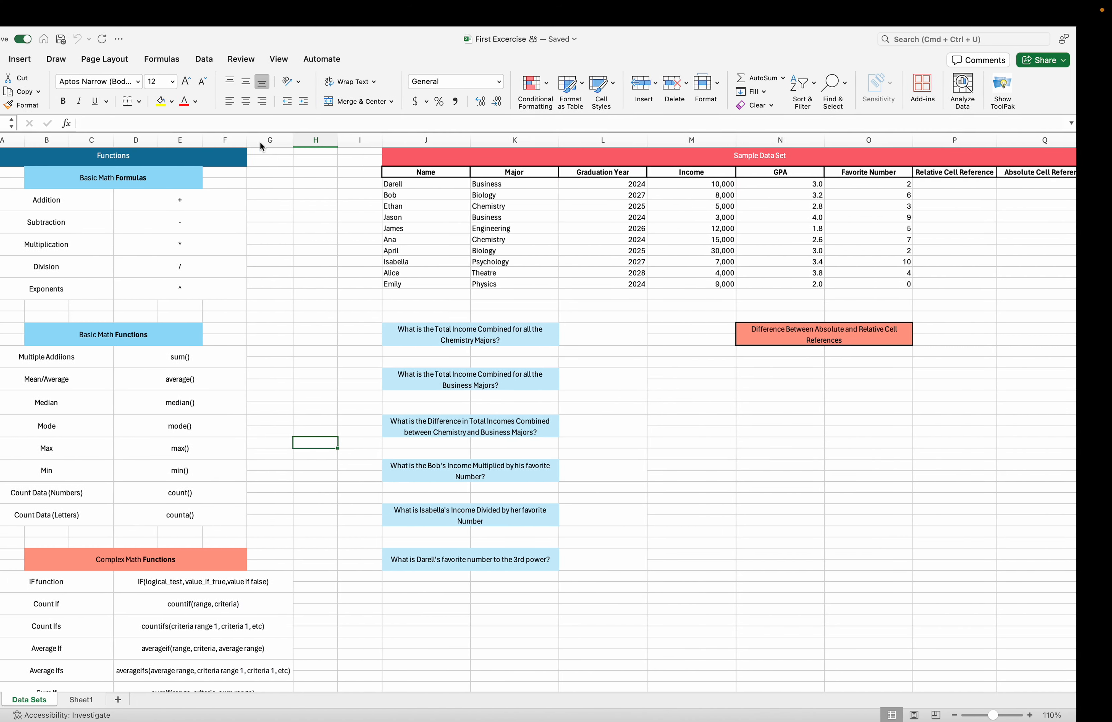
click(340, 355)
click(342, 327)
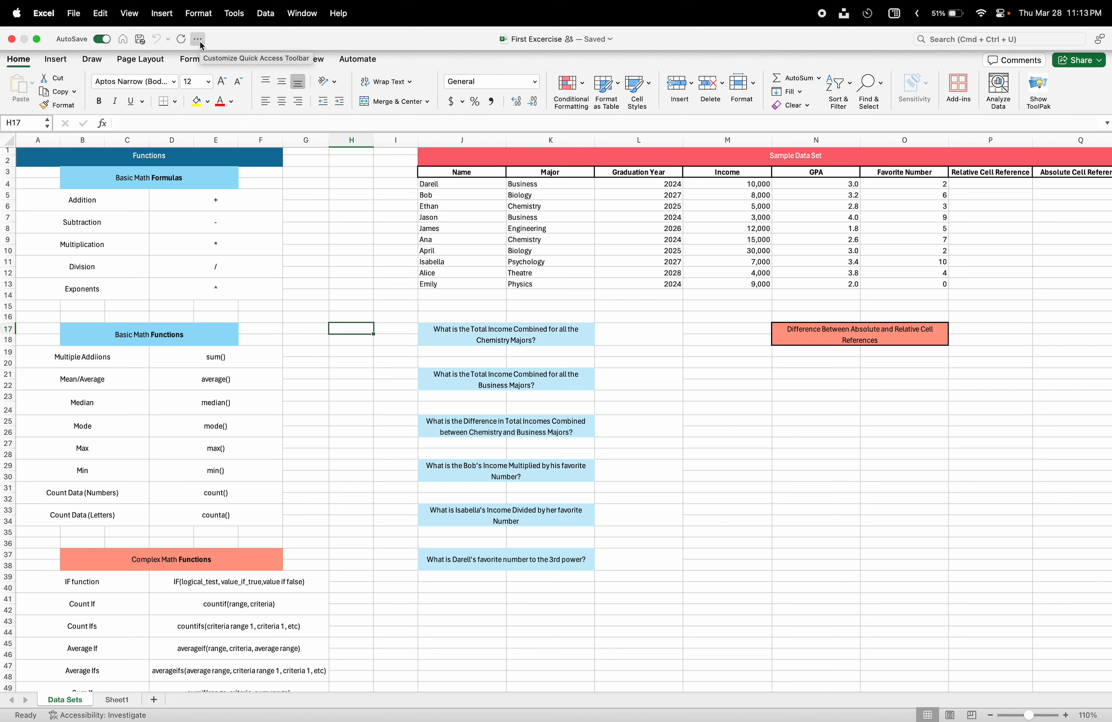
Add the Save As command to the Quick Access Toolbar.
click(200, 42)
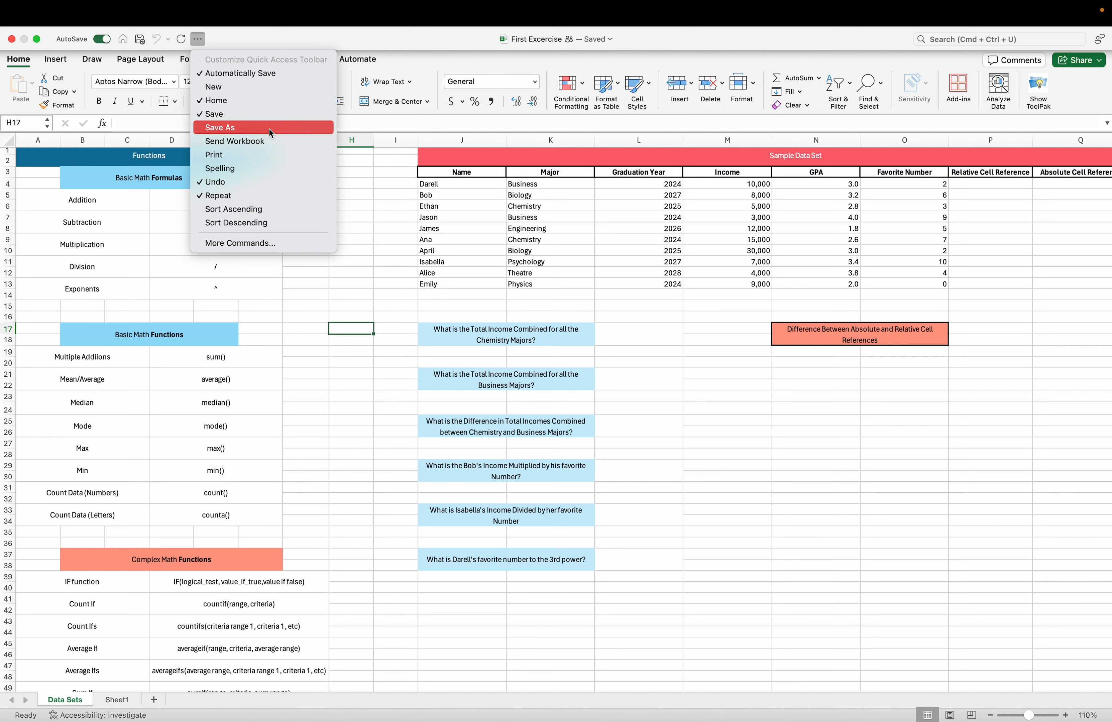
click(287, 128)
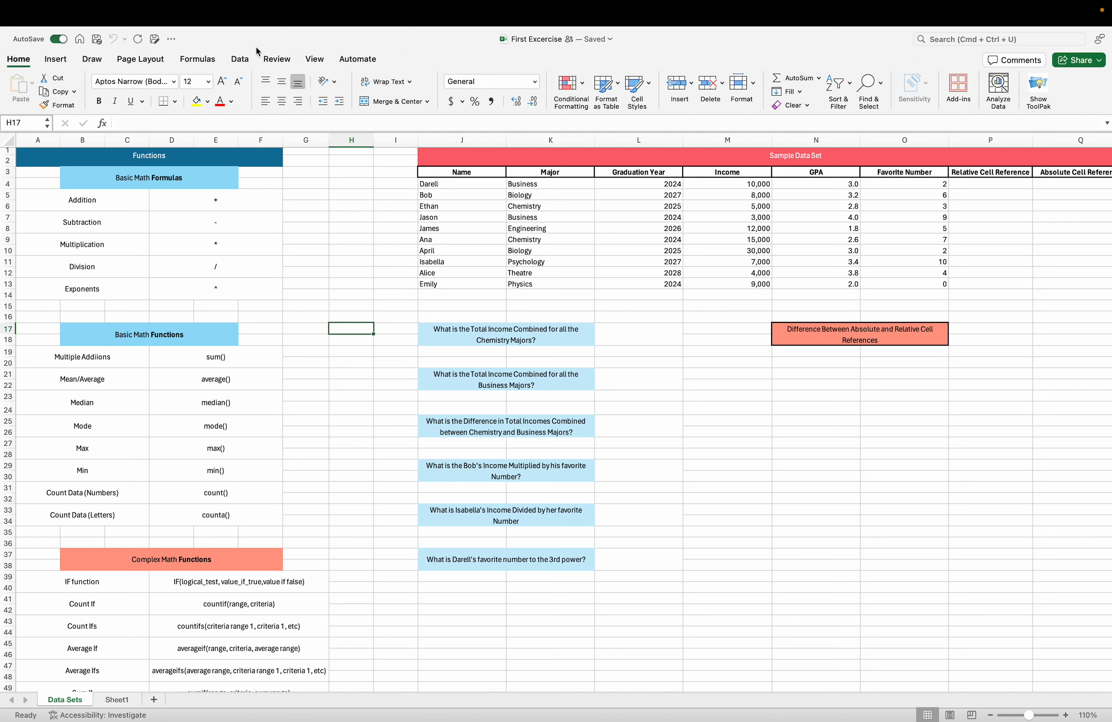
Start Save As, examine the OneDrive and On My Mac save locations, and cancel without saving a copy.
click(155, 40)
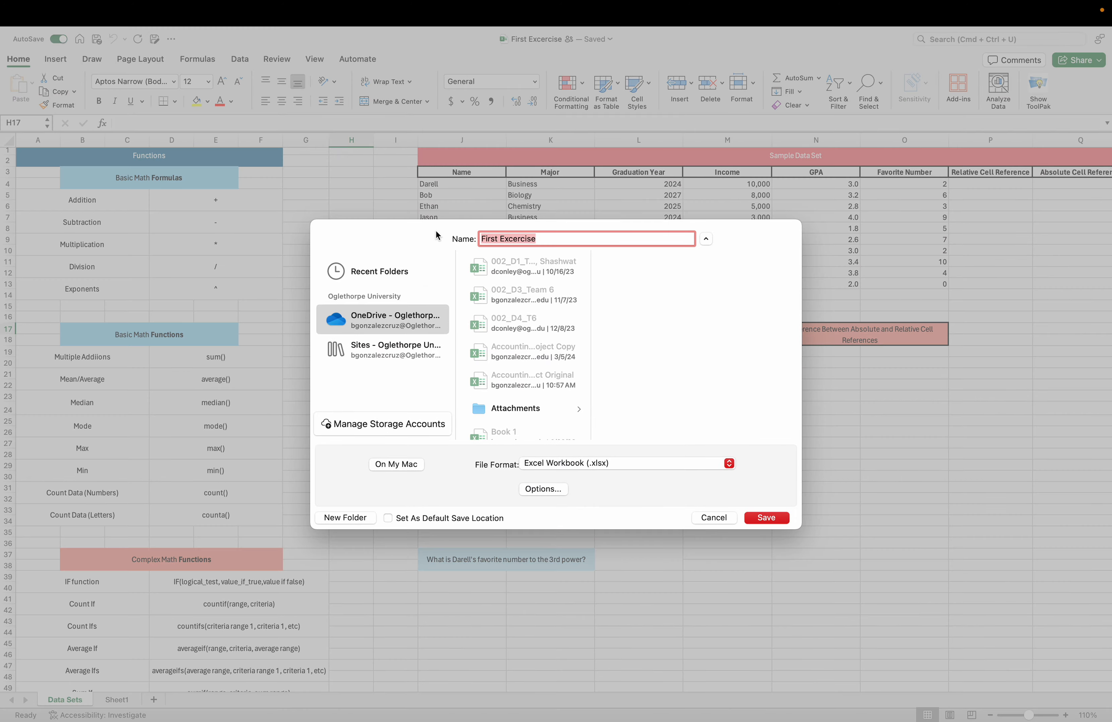
click(567, 235)
click(365, 321)
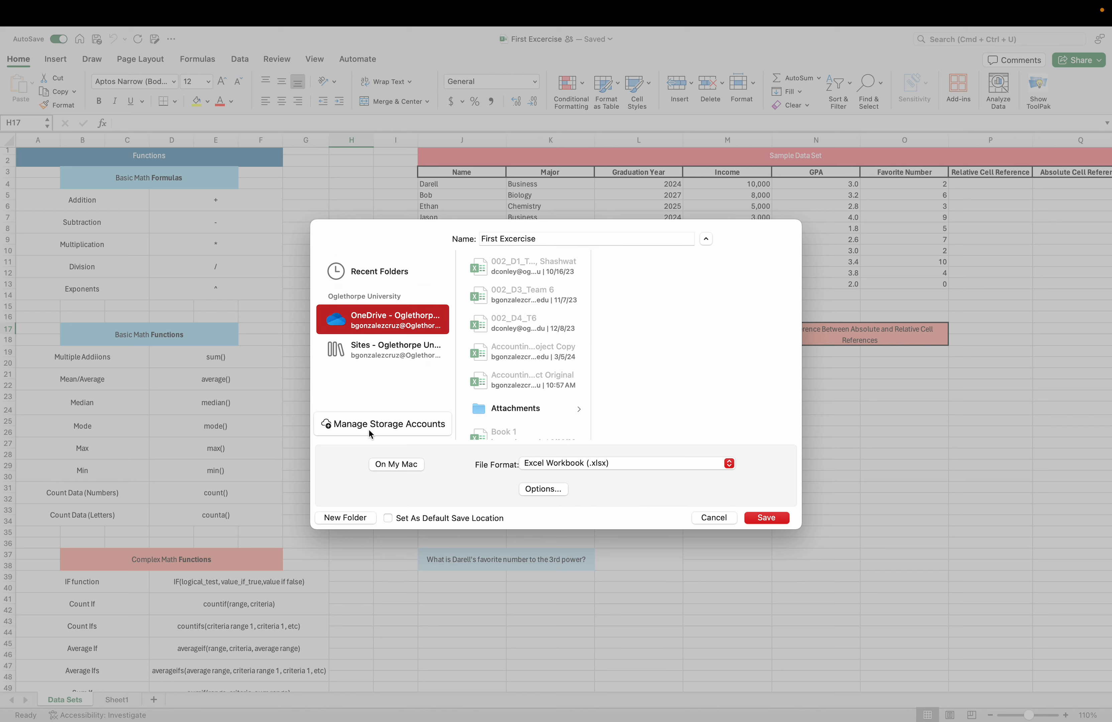
click(398, 465)
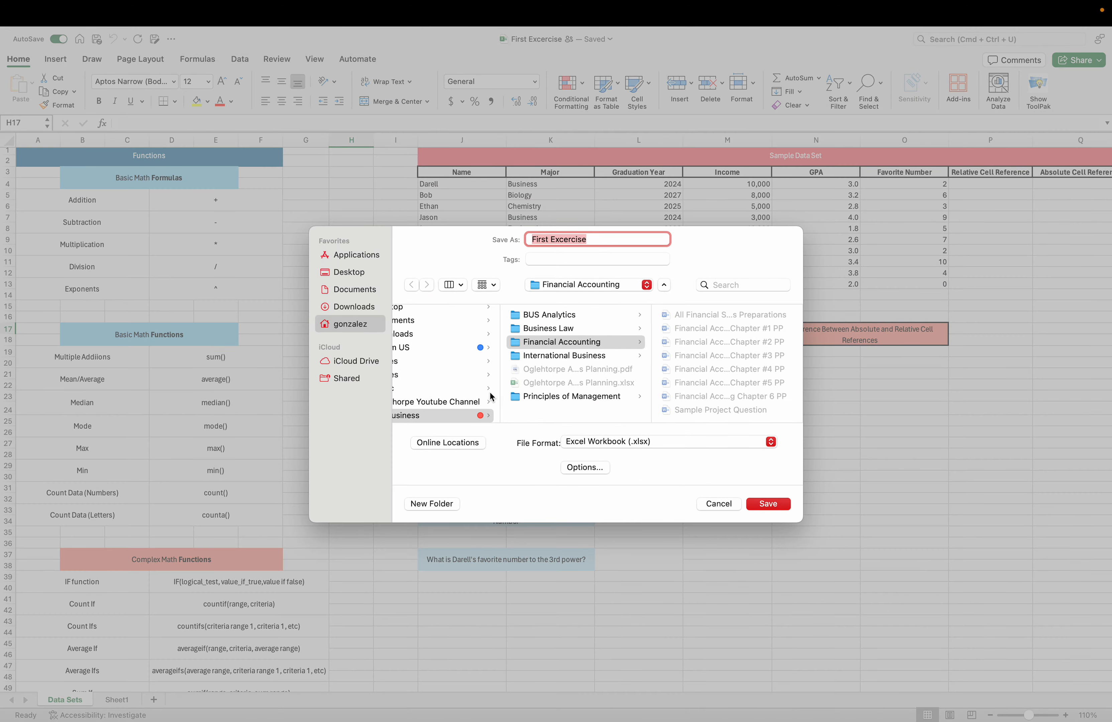
click(723, 507)
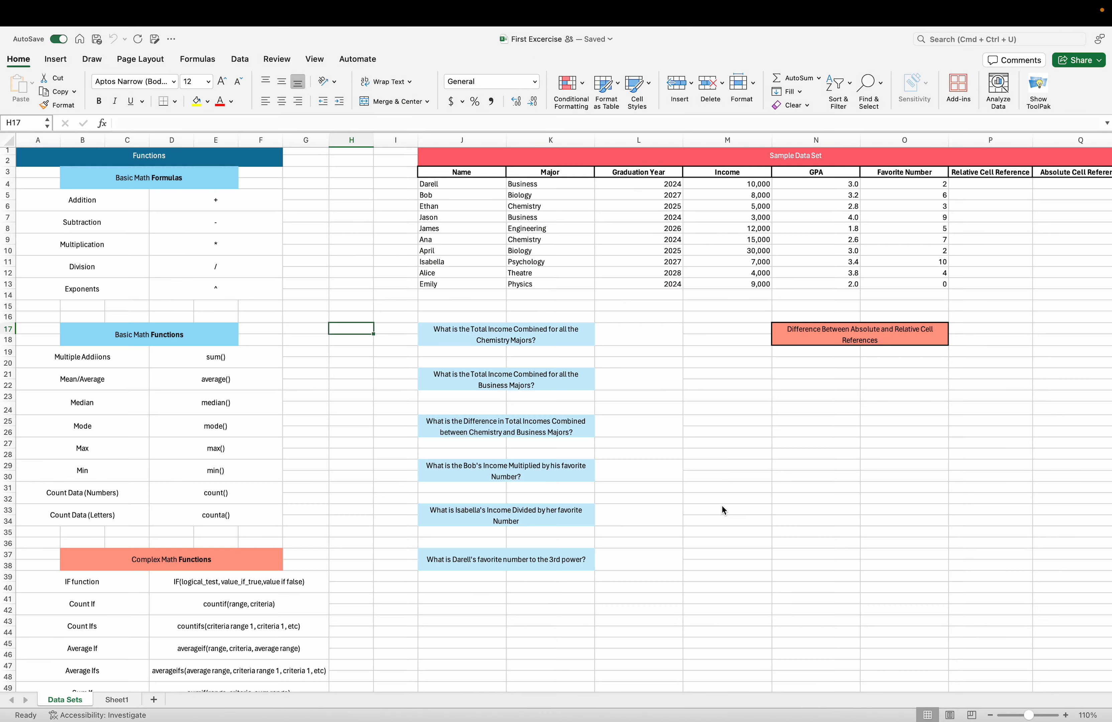
drag(352, 339, 354, 388)
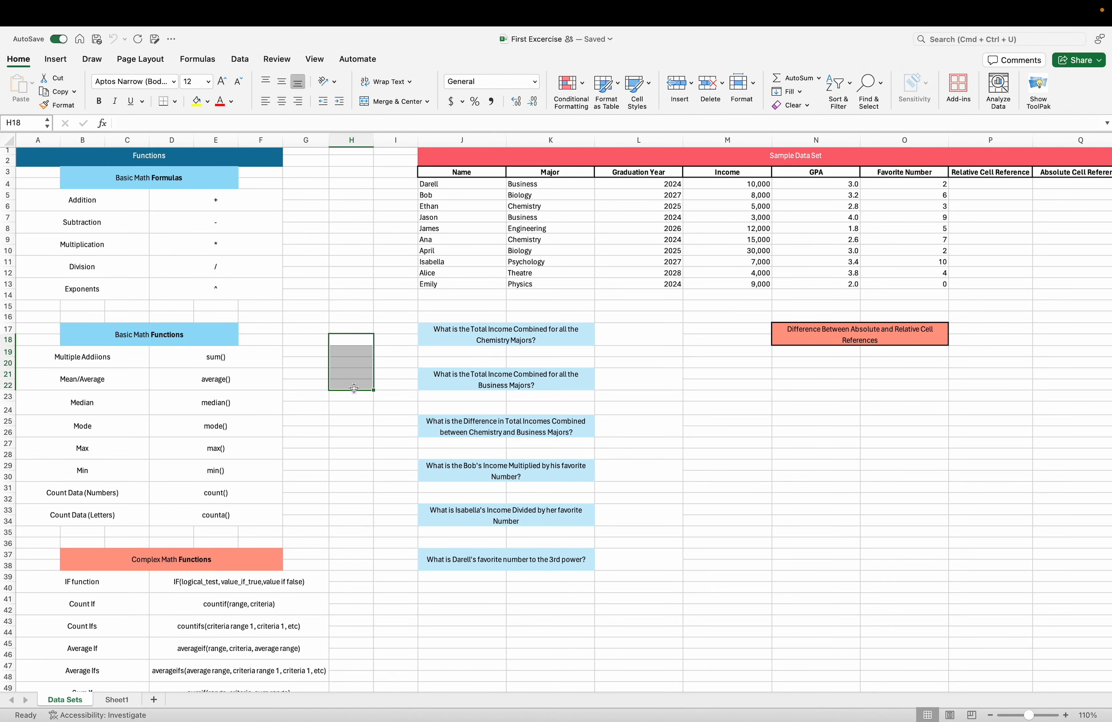
click(353, 385)
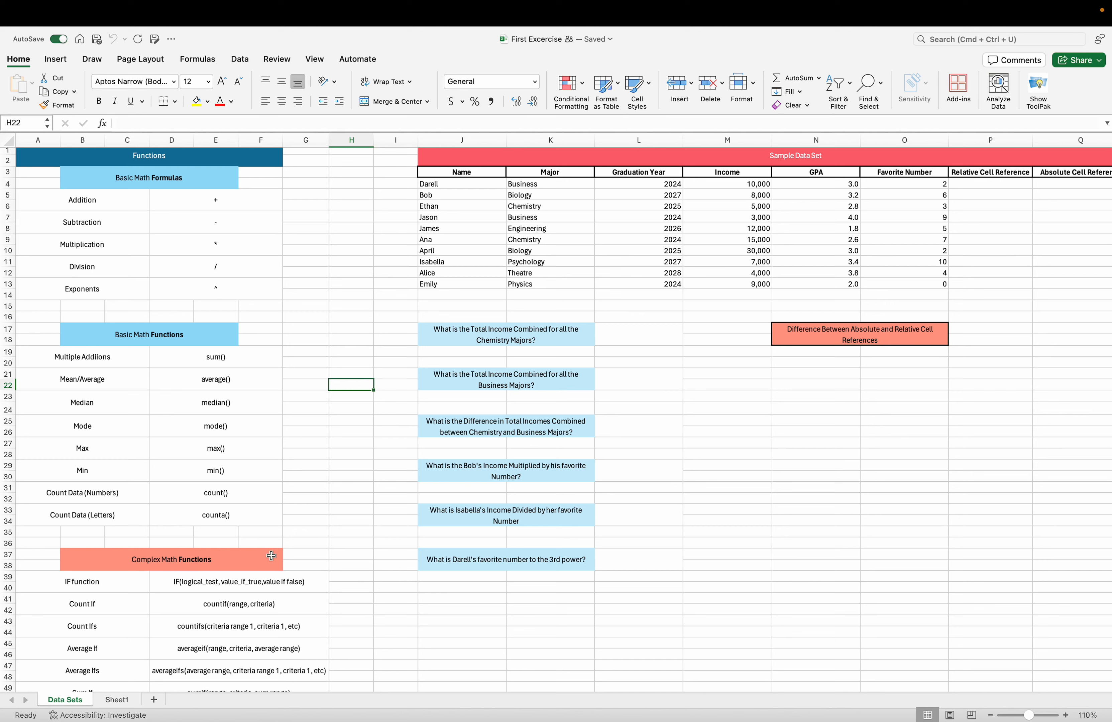
click(390, 410)
drag(390, 410, 378, 469)
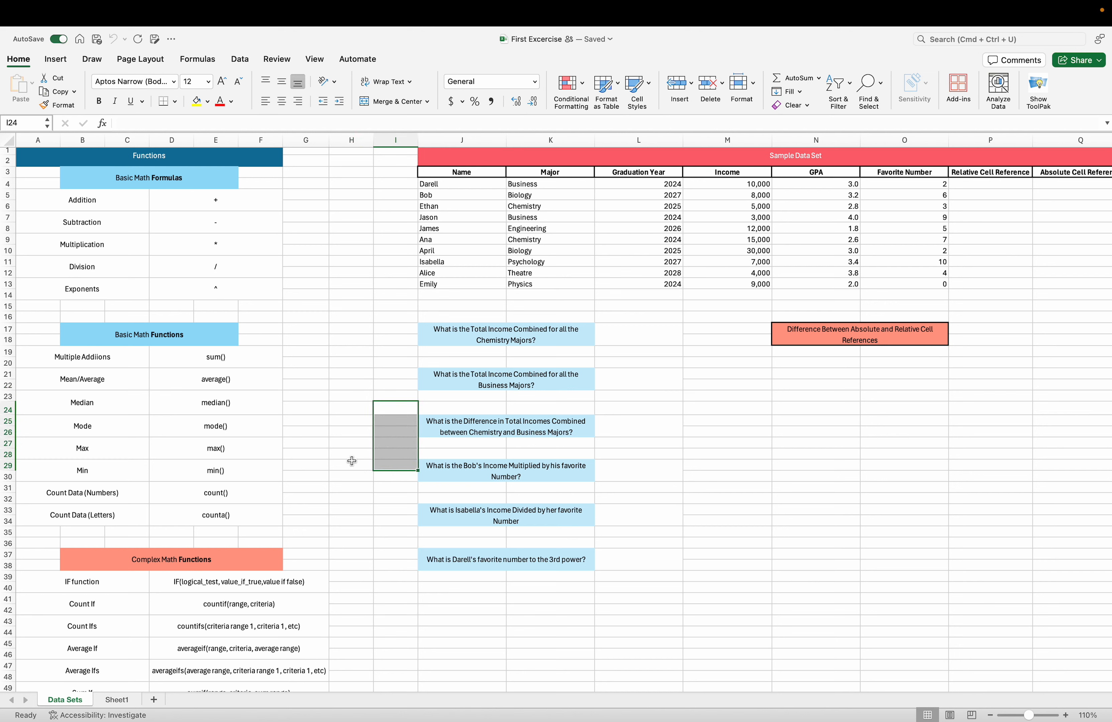
click(365, 413)
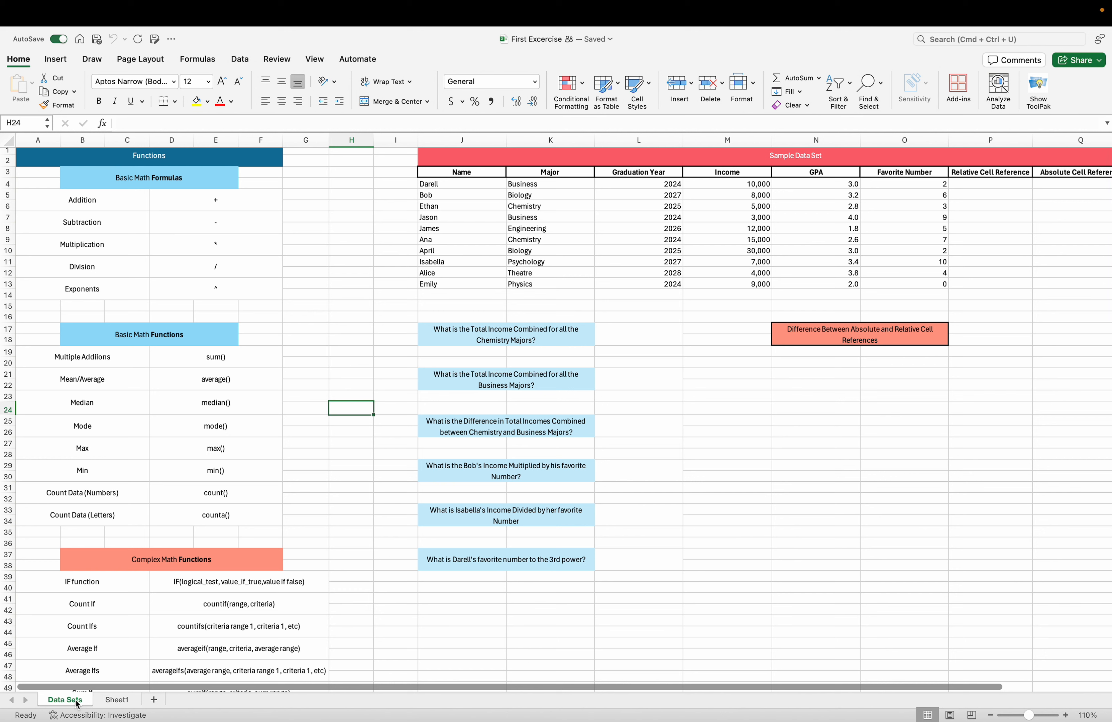
View Sheet1 and add a new blank worksheet after it.
click(124, 702)
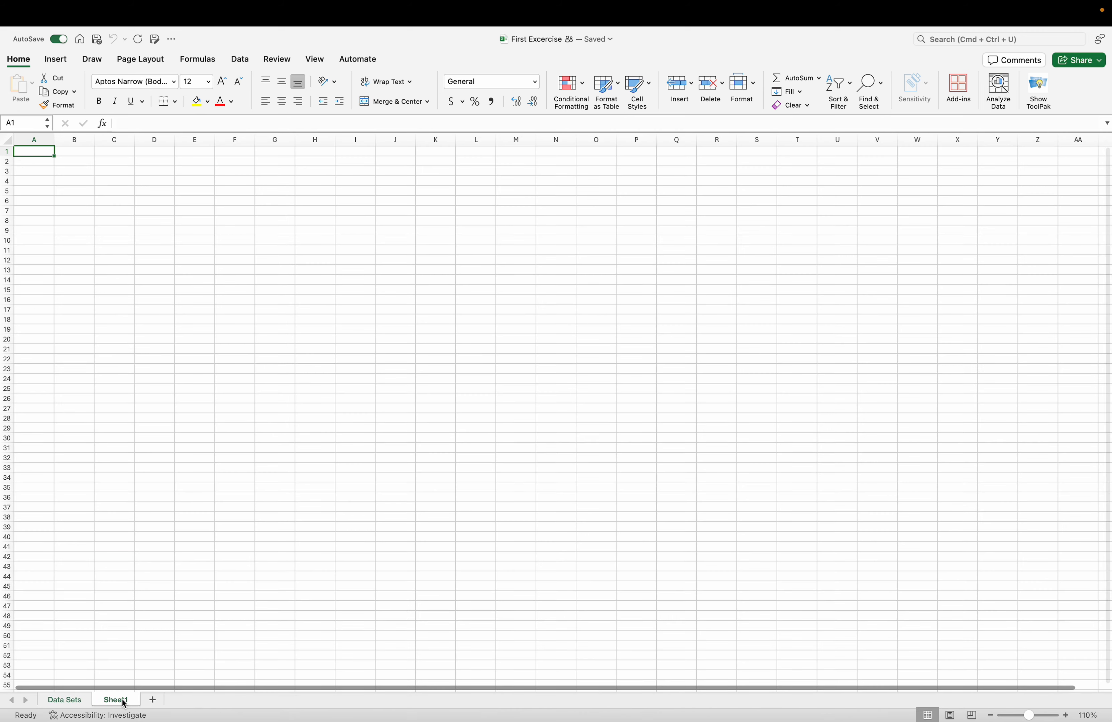
click(153, 699)
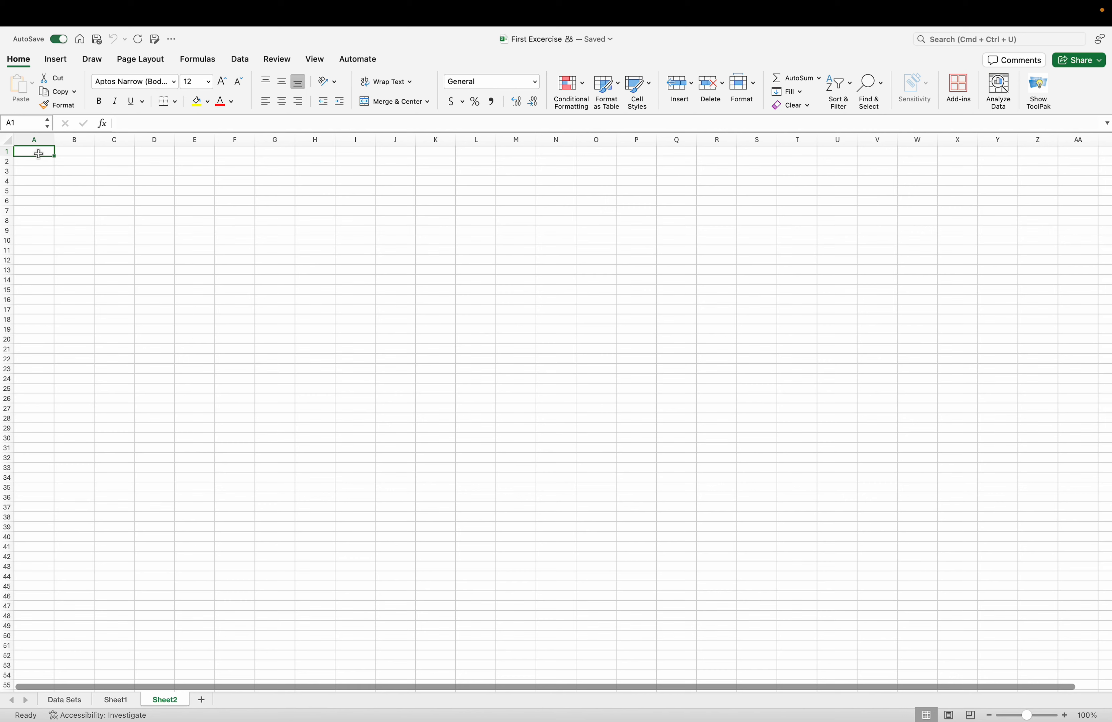
Return to the Data Sets sheet and look over its full extent across the columns and down the rows.
mouse_move(38, 154)
mouse_down()
mouse_move(431, 372)
mouse_move(459, 479)
mouse_move(11, 82)
mouse_move(58, 154)
mouse_move(44, 151)
mouse_up()
click(85, 702)
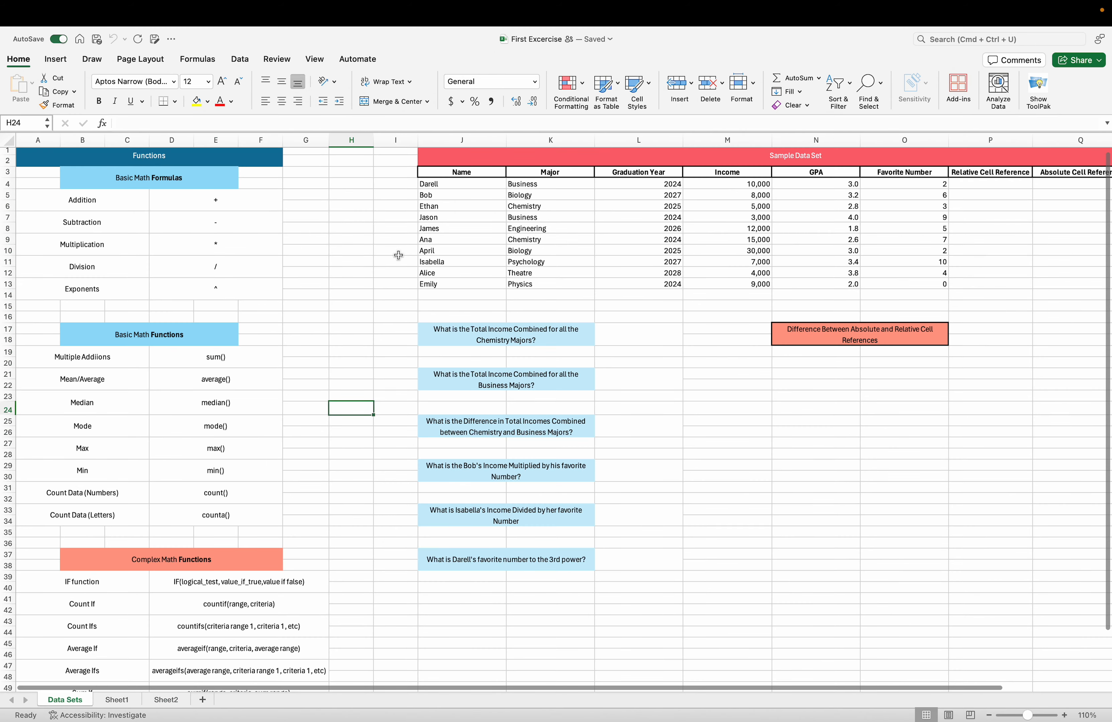
scroll(949, 483, right, 15)
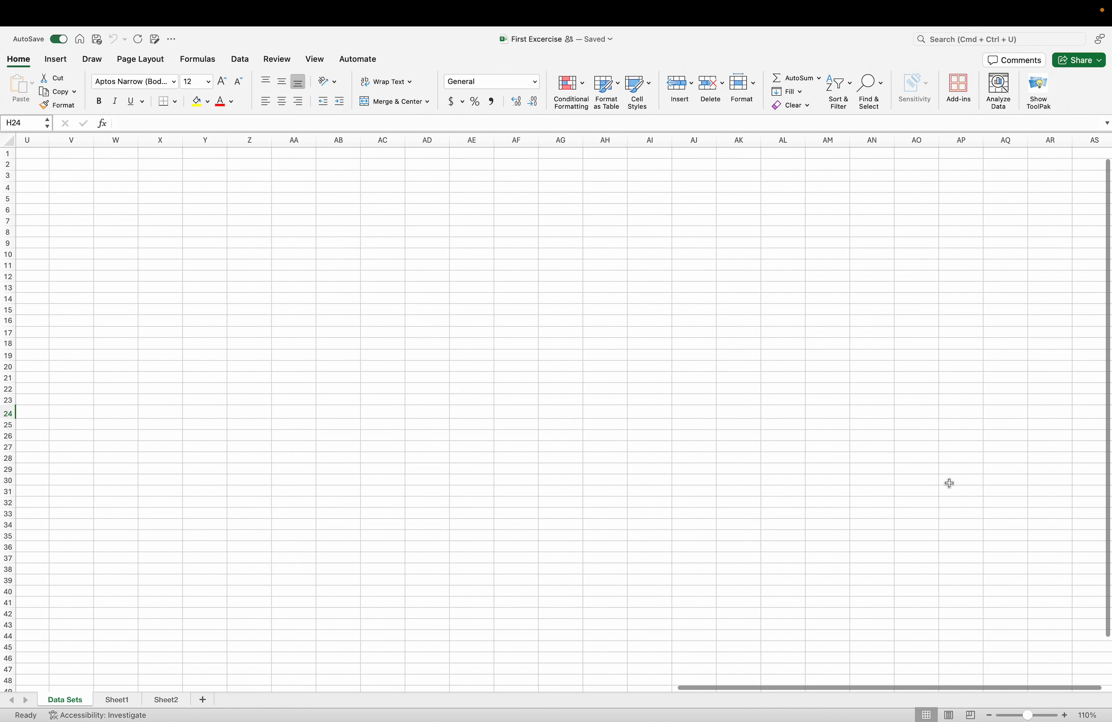
scroll(948, 483, left, 15)
scroll(949, 483, down, 4)
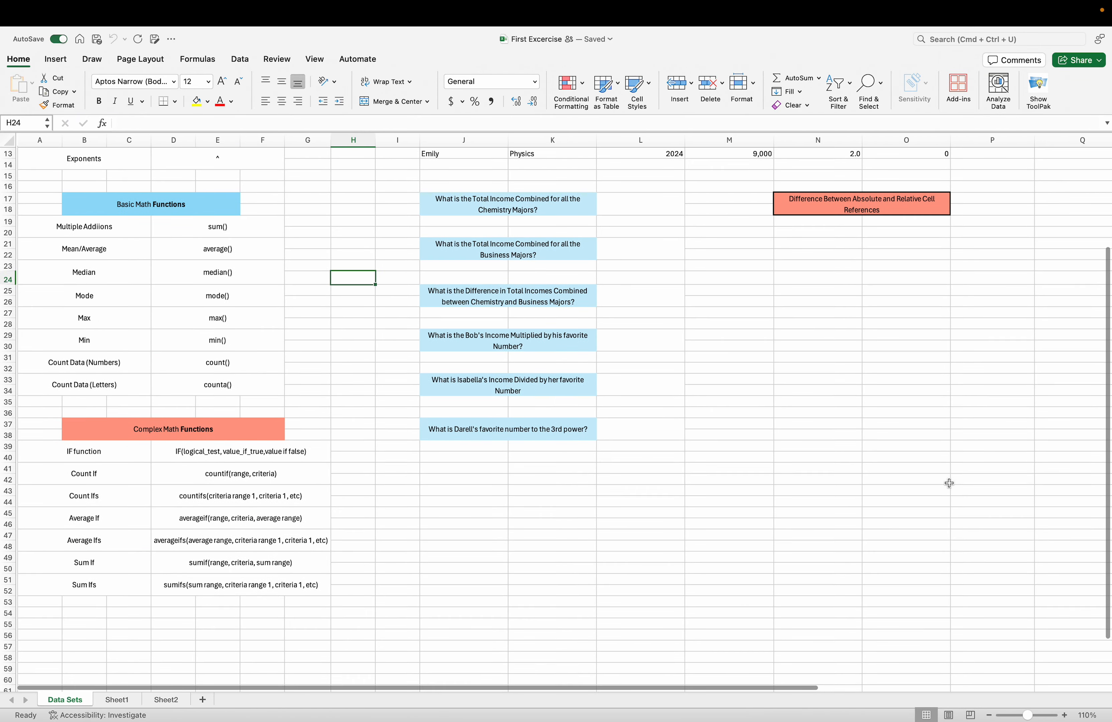
scroll(949, 483, down, 10)
scroll(949, 483, up, 20)
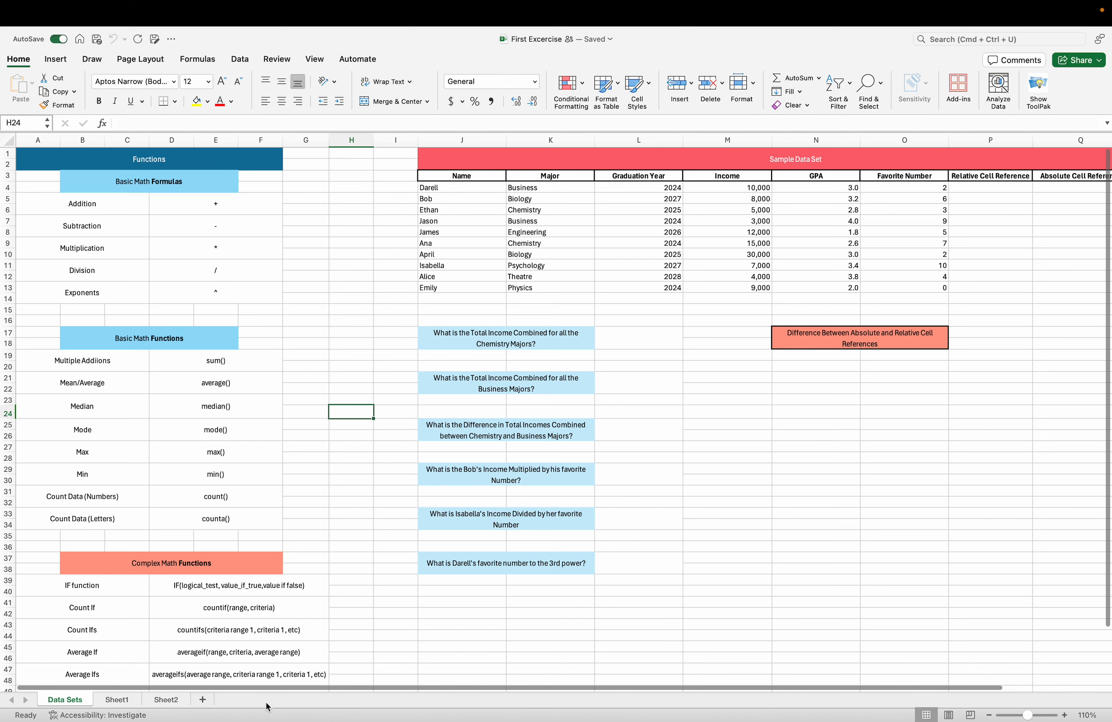
Switch back and forth between Sheet1 and the Data Sets sheet, ending on Data Sets.
click(132, 702)
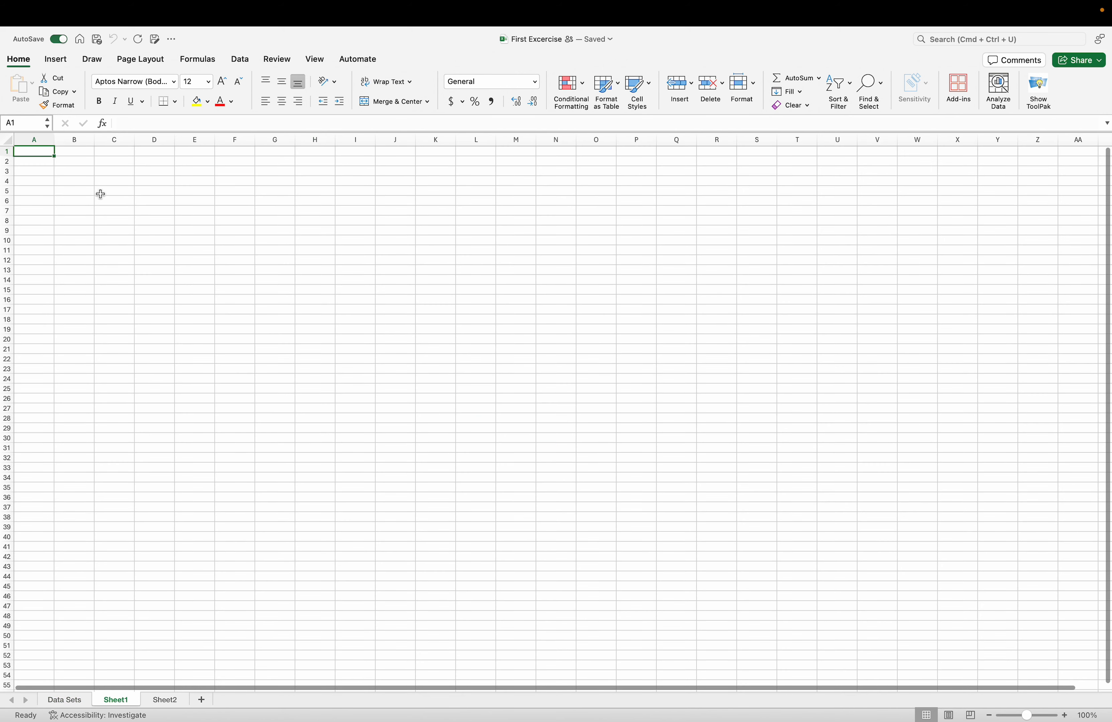
click(75, 701)
click(120, 702)
click(74, 702)
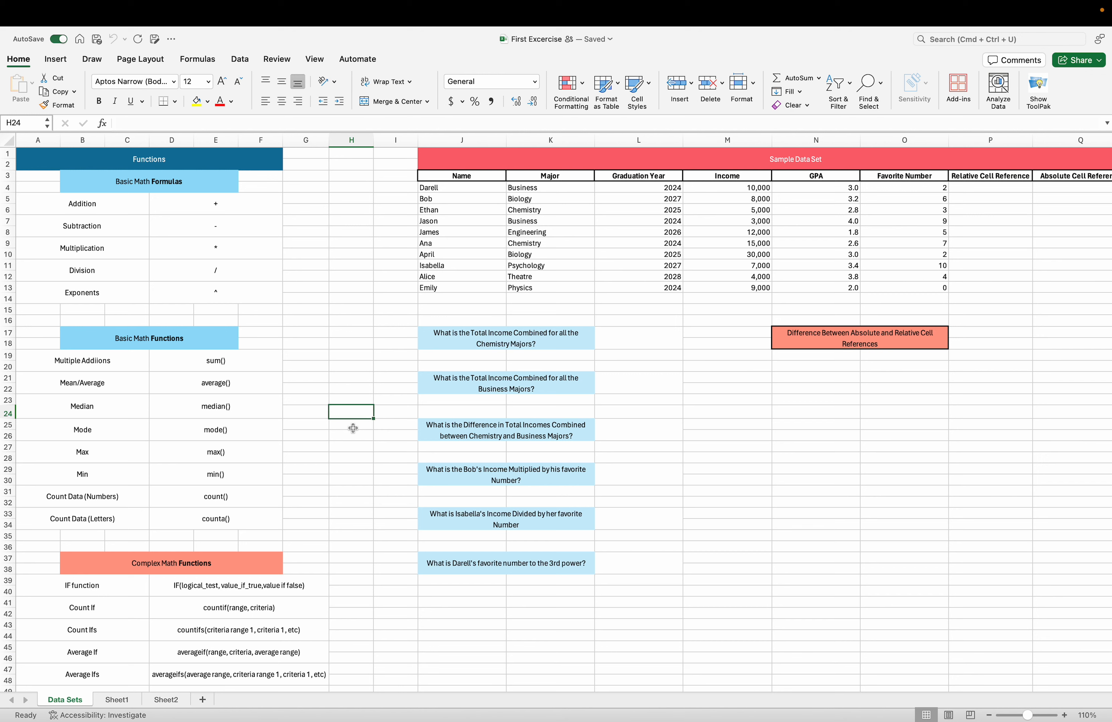
On the Data Sets sheet, select cell H23, the entire column H, and finally the single cell H11.
click(349, 399)
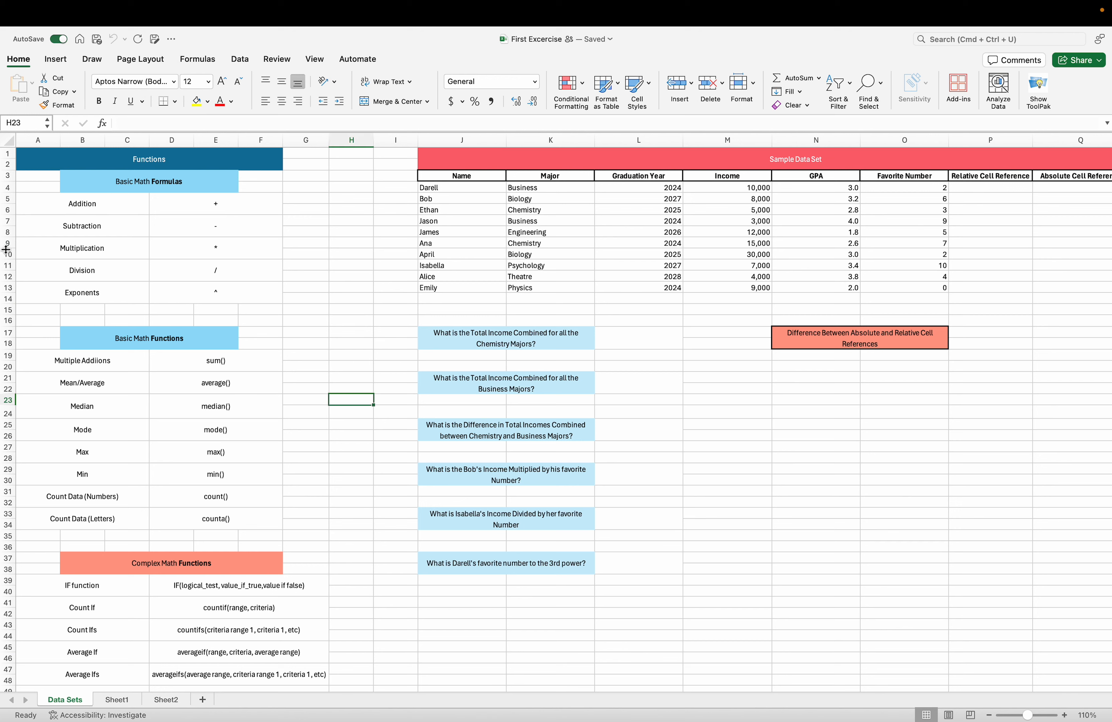
click(359, 140)
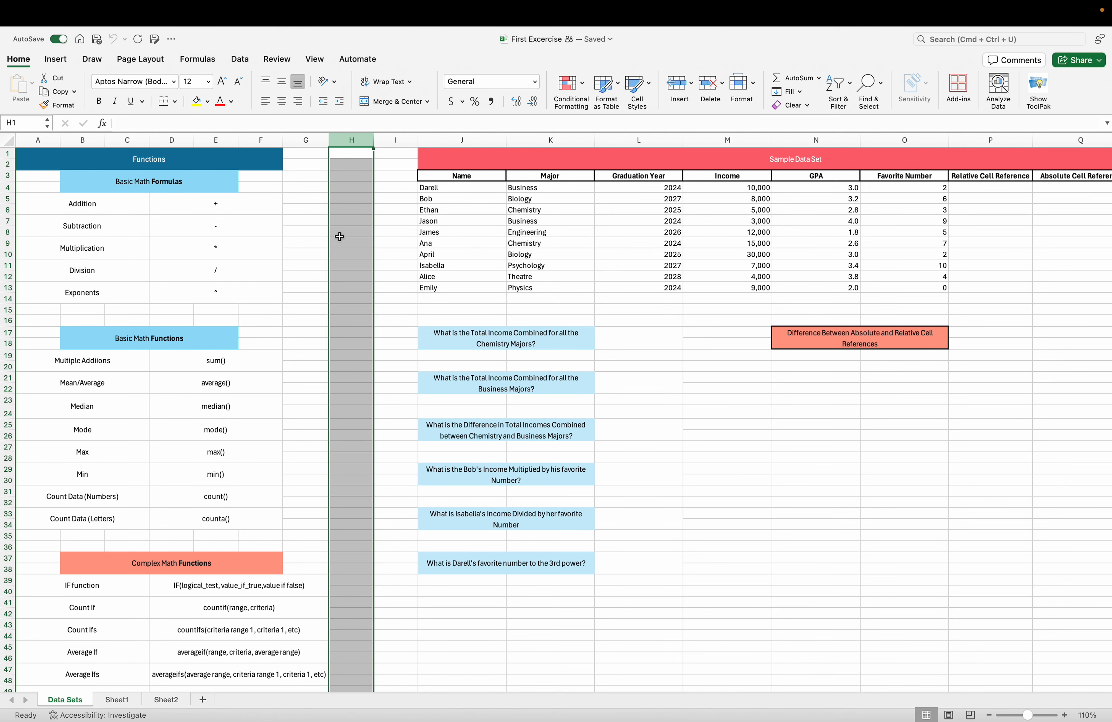
click(341, 263)
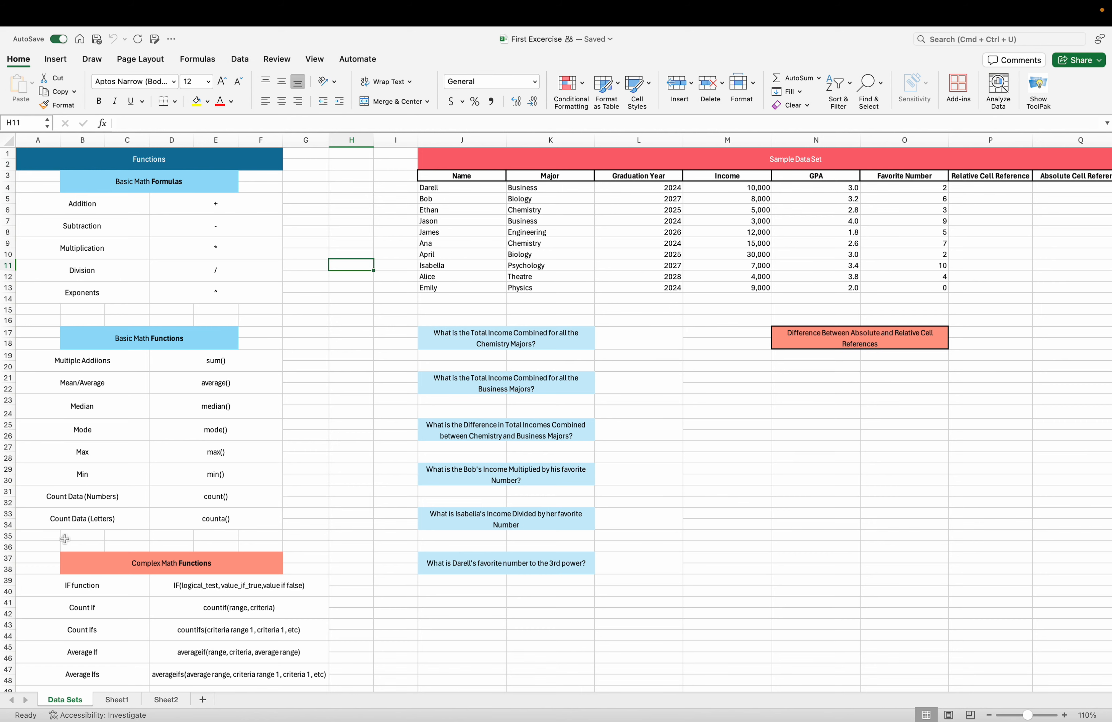
Look over the function lists, the sample data set and the income questions on the Data Sets sheet.
scroll(66, 539, down, 13)
scroll(66, 540, up, 13)
scroll(501, 448, down, 3)
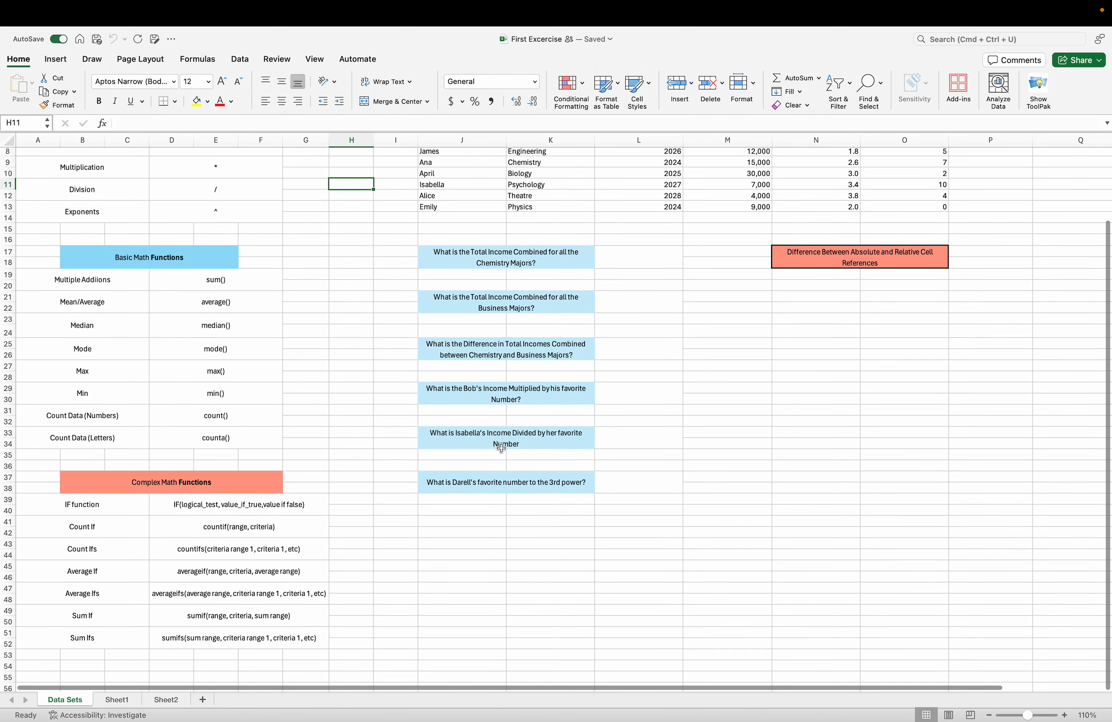
scroll(501, 447, up, 3)
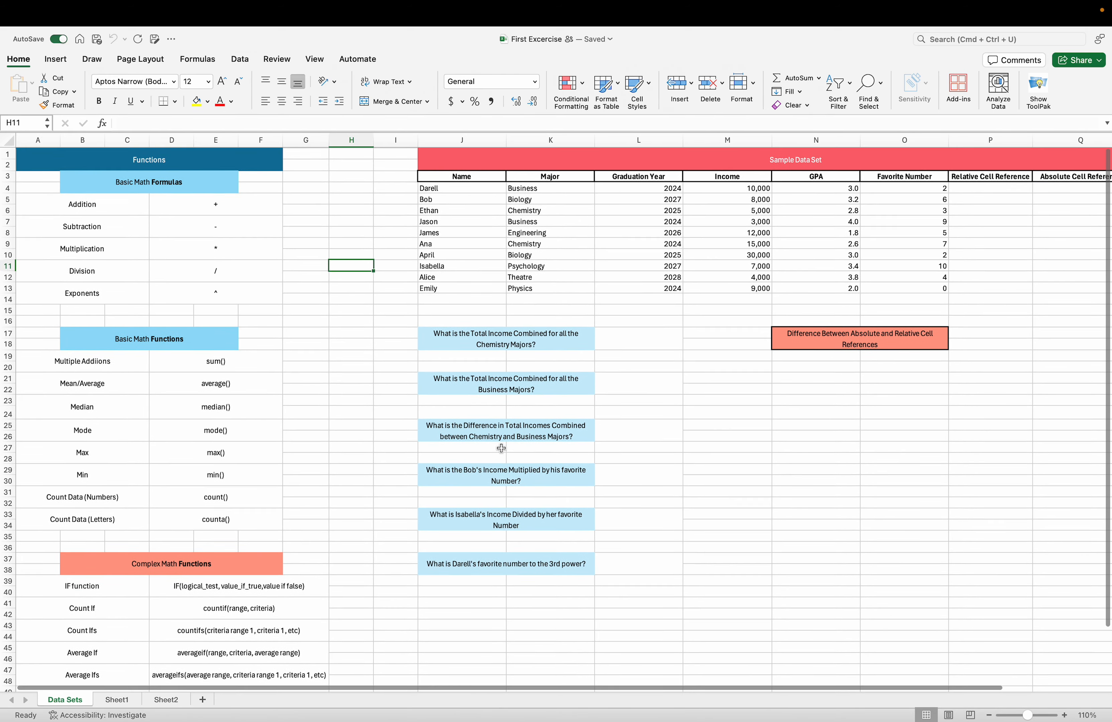
scroll(515, 450, down, 2)
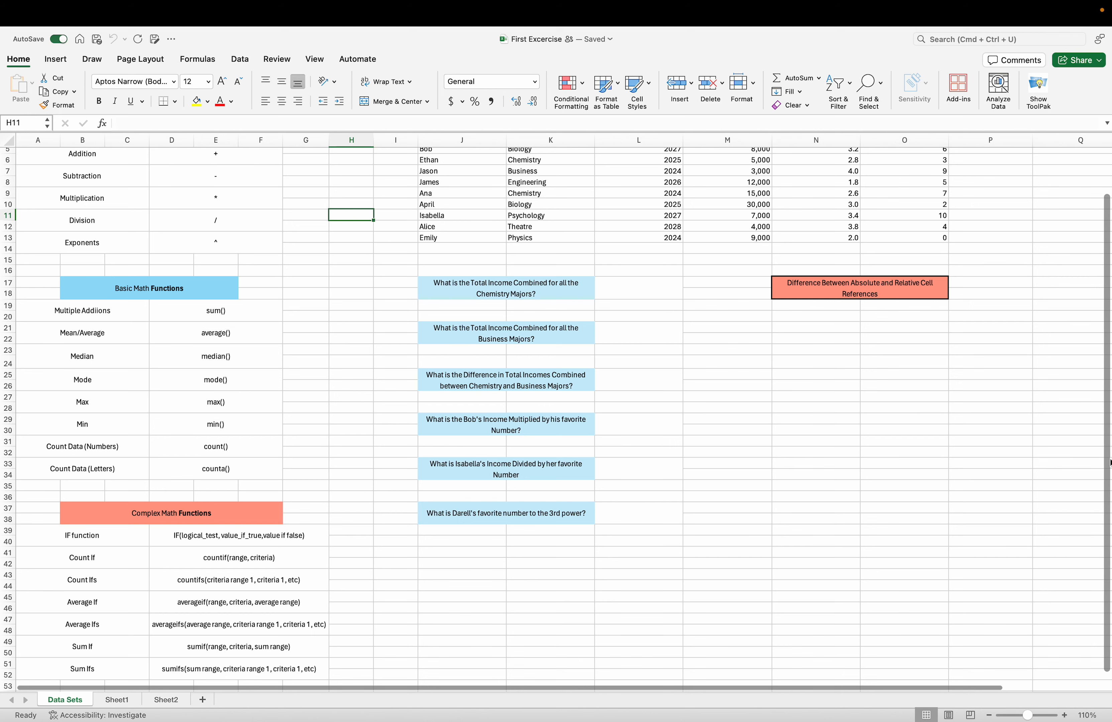
scroll(1102, 469, down, 1)
scroll(1102, 546, up, 3)
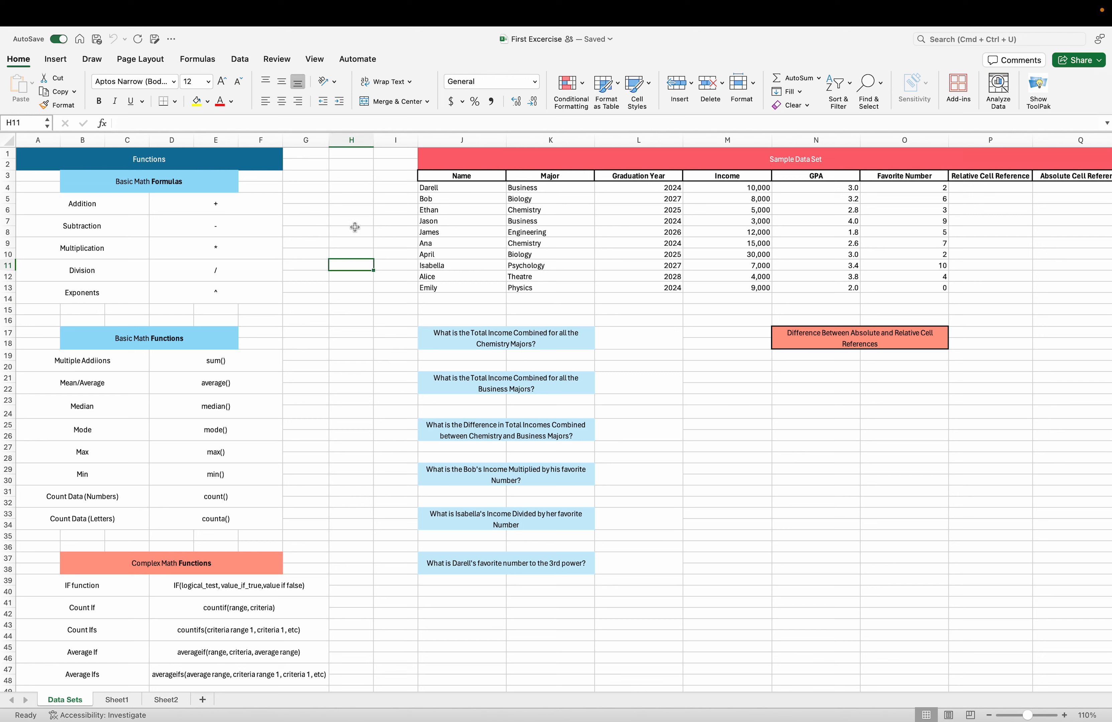
click(352, 241)
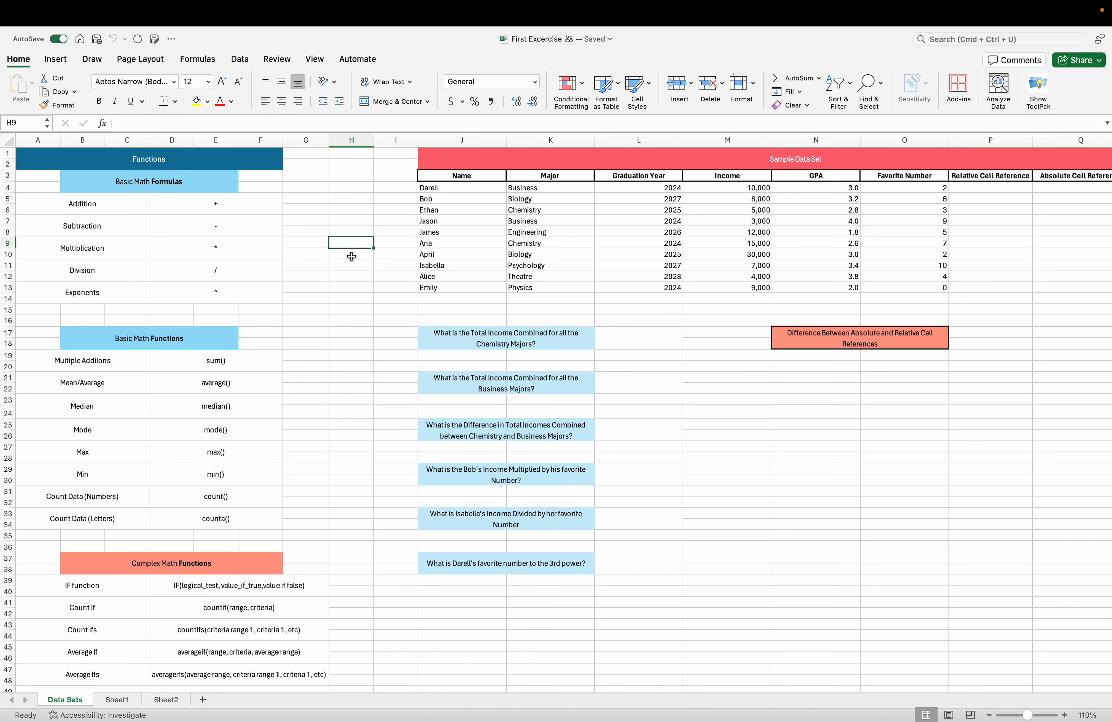
click(352, 256)
click(760, 393)
drag(760, 394, 828, 432)
click(828, 431)
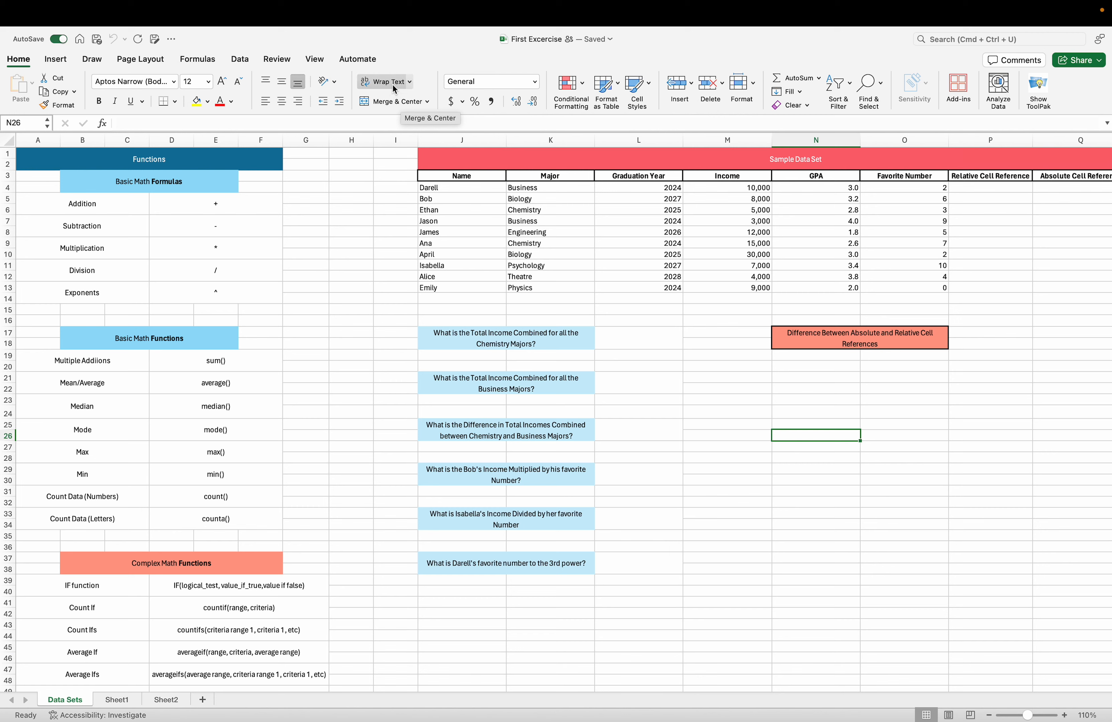
Enter the sample text "sdknldksanvoinsalknsacilksakcn saodjmalskcnsknladas iasndlas dasnoklasndas, saijlkdasndlk" in cell N23.
click(881, 450)
scroll(881, 450, right, 4)
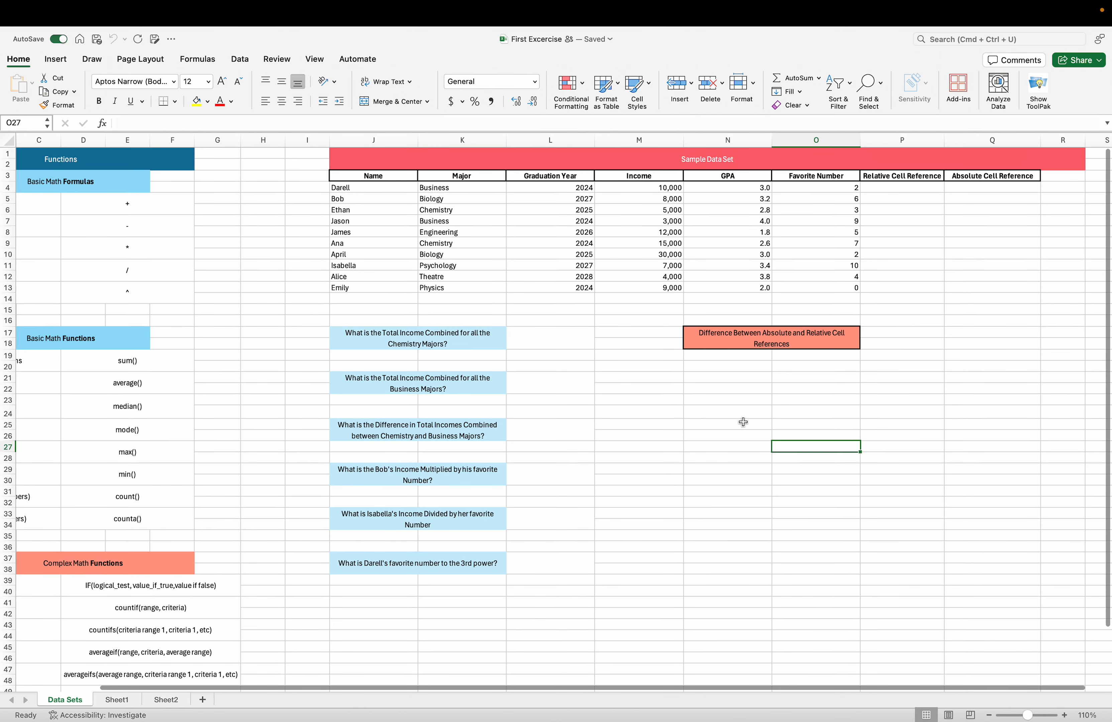
click(708, 401)
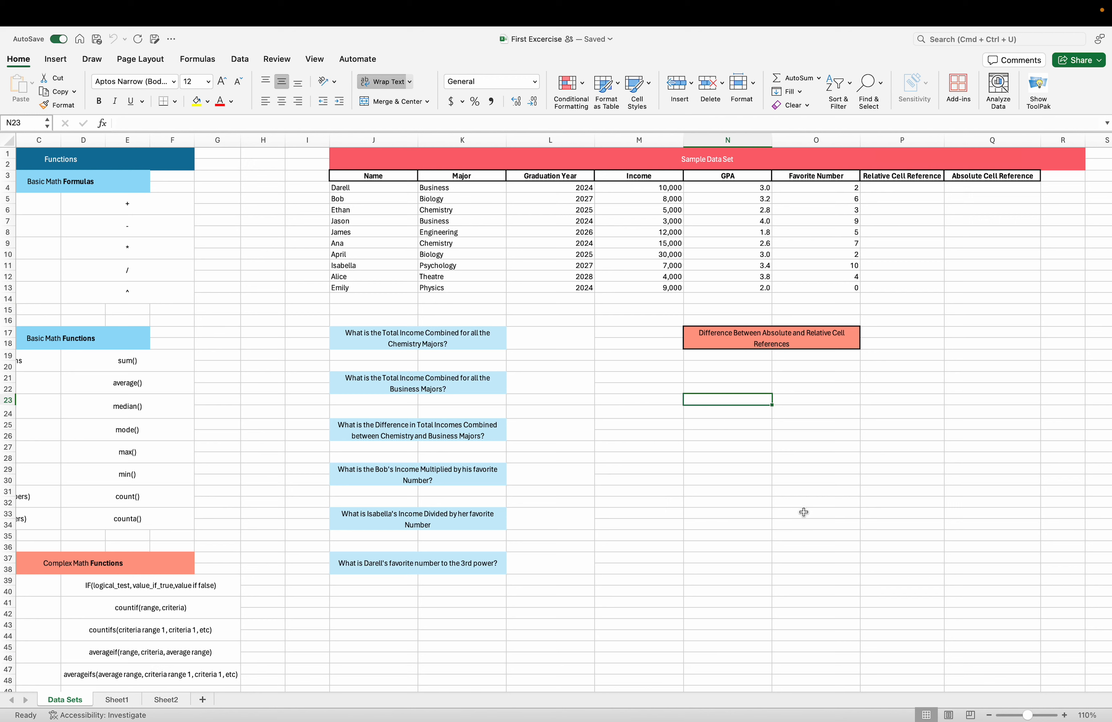
text(sdknldksanvoinsalk)
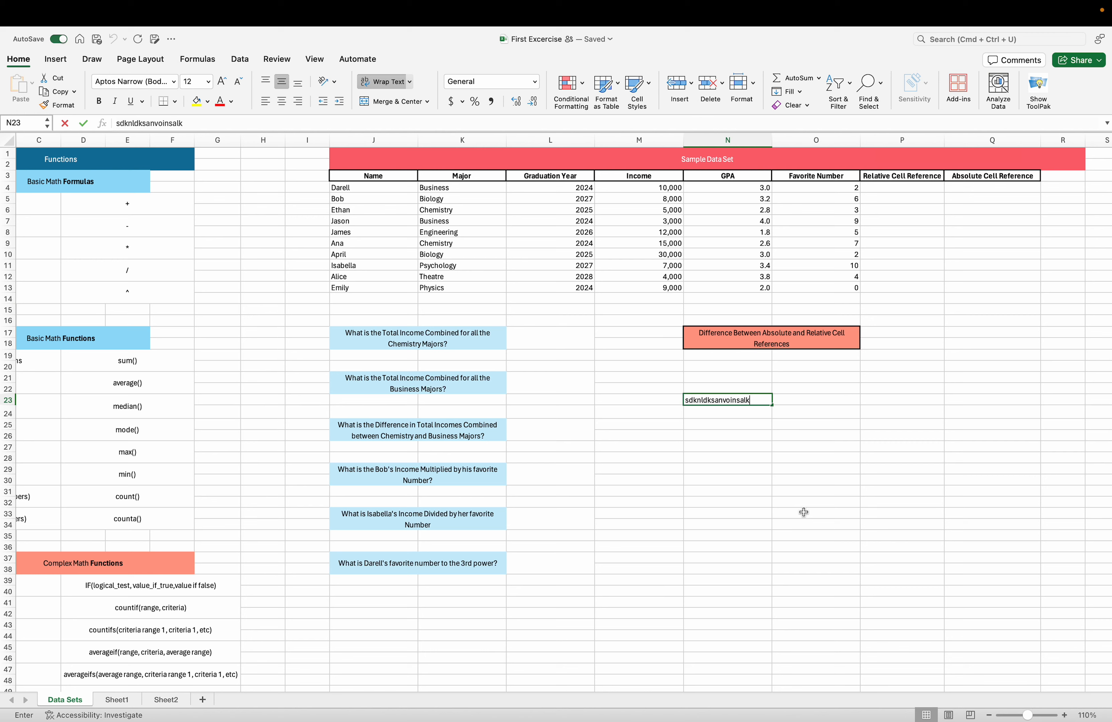
text(nsacilksakcn saodjmalskcnsknlad)
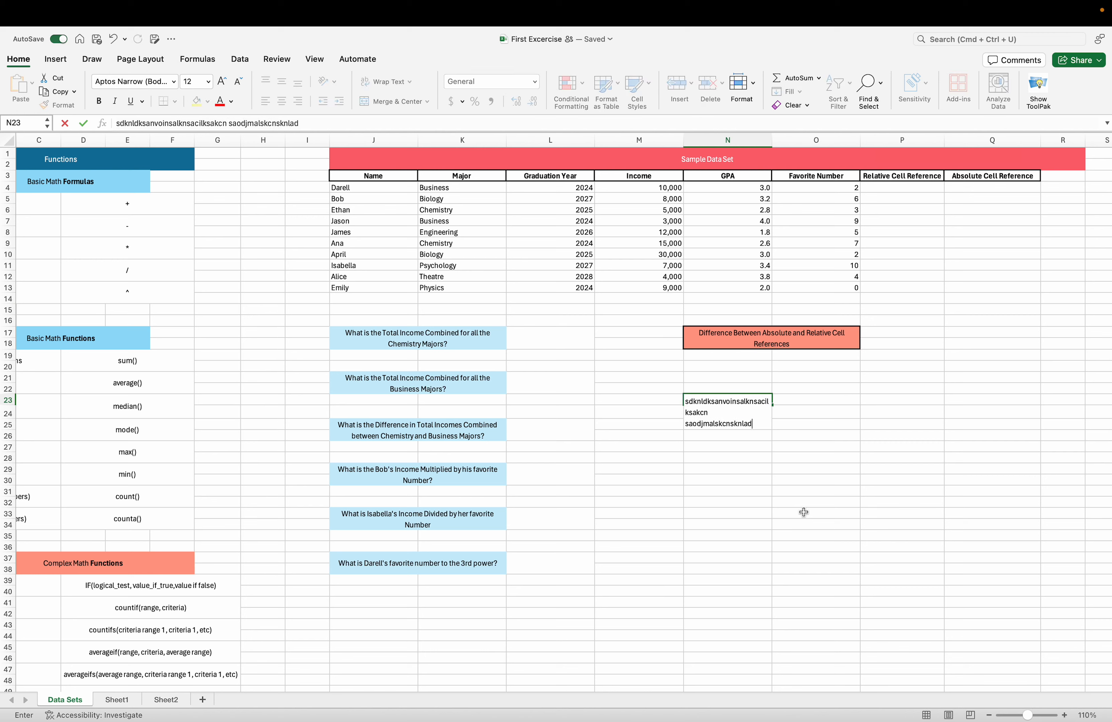
text(as iasndlas dasnoklasndas, saijlkdasndlk)
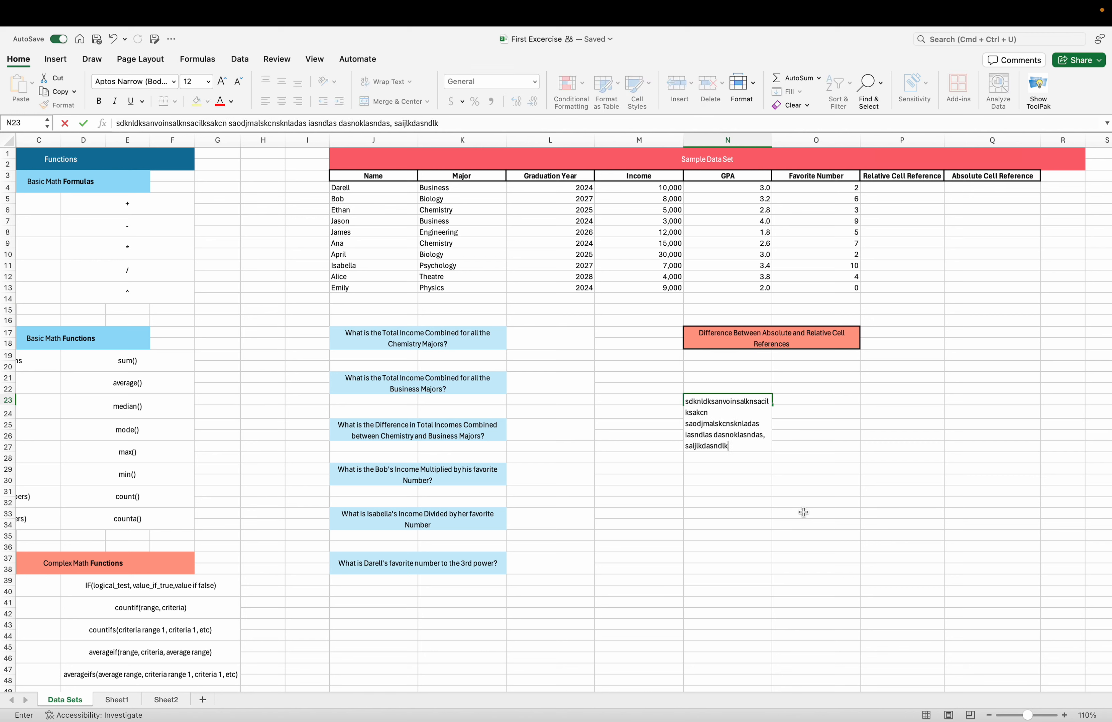
click(803, 512)
Turn off text wrapping for the sample text in cell N23 and reselect that cell.
click(743, 399)
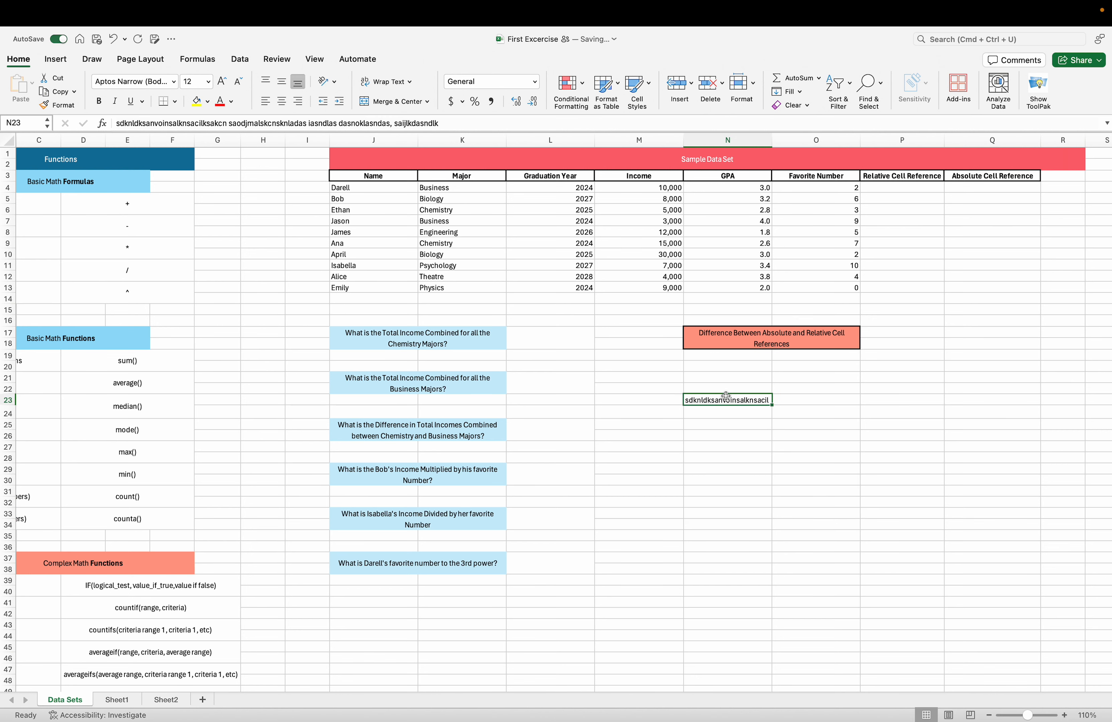
click(382, 81)
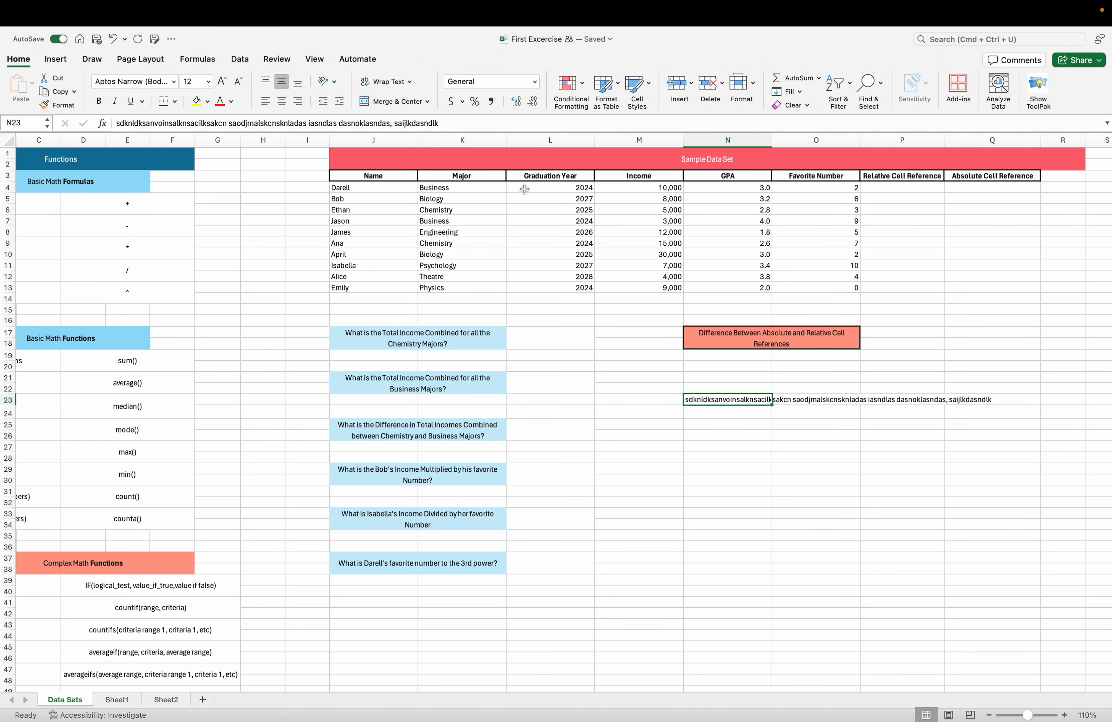
click(721, 472)
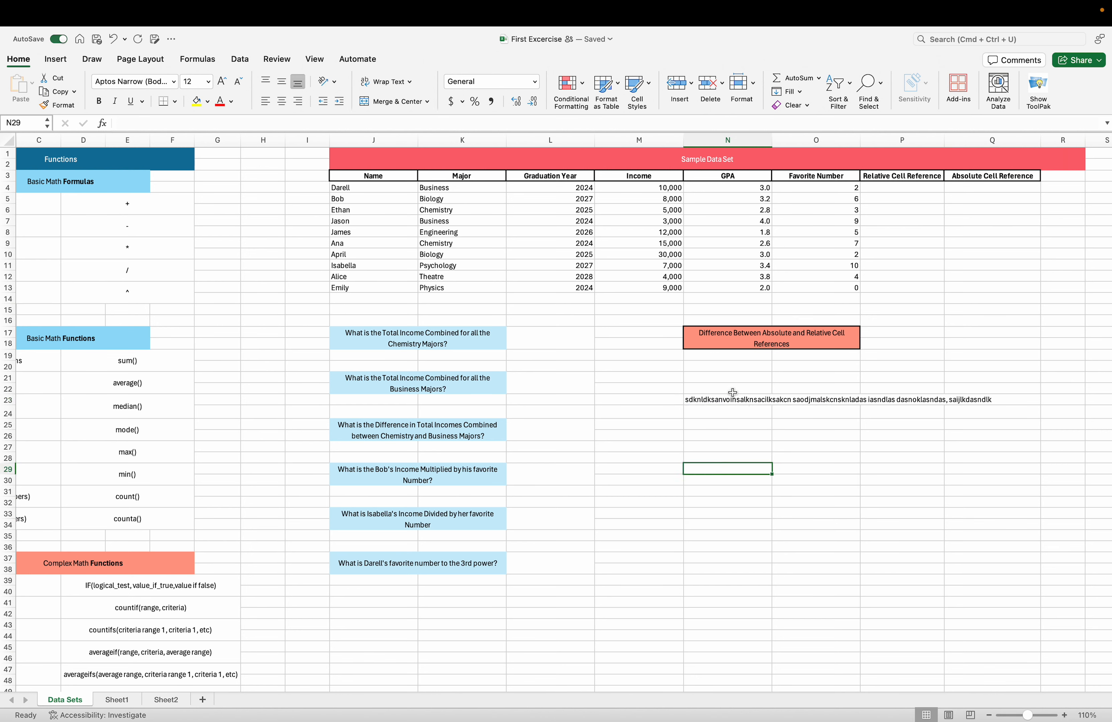
click(725, 399)
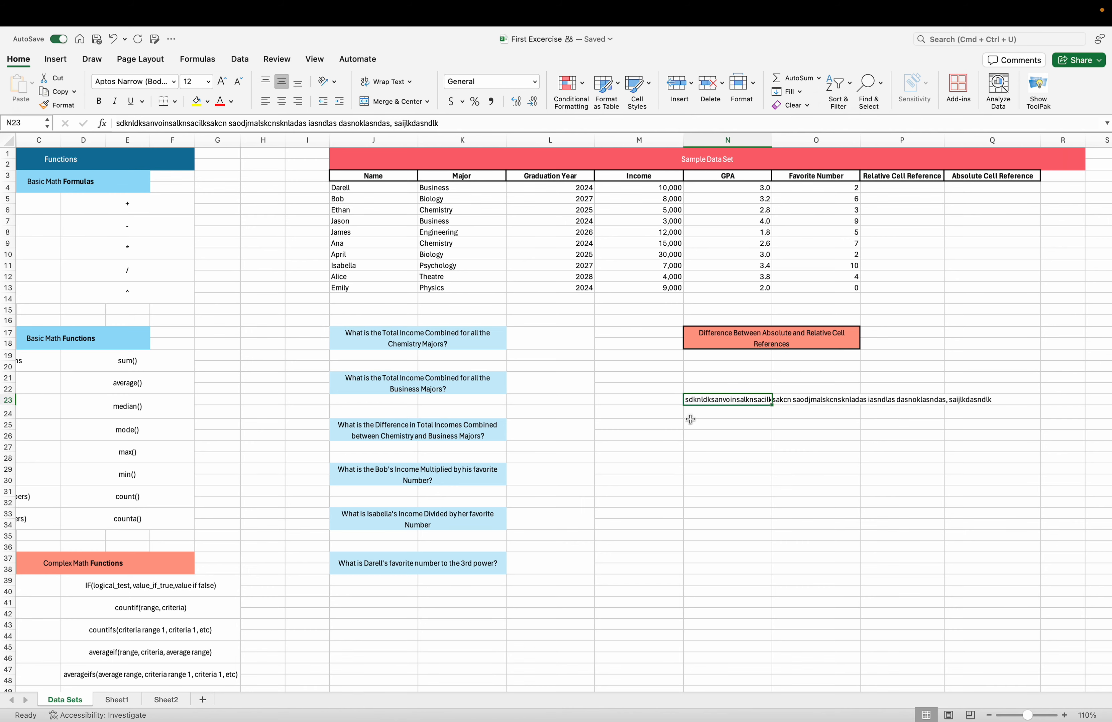
Increase the height of row 23 to about four times that of the neighbouring rows.
scroll(690, 419, right, 2)
scroll(690, 419, right, 6)
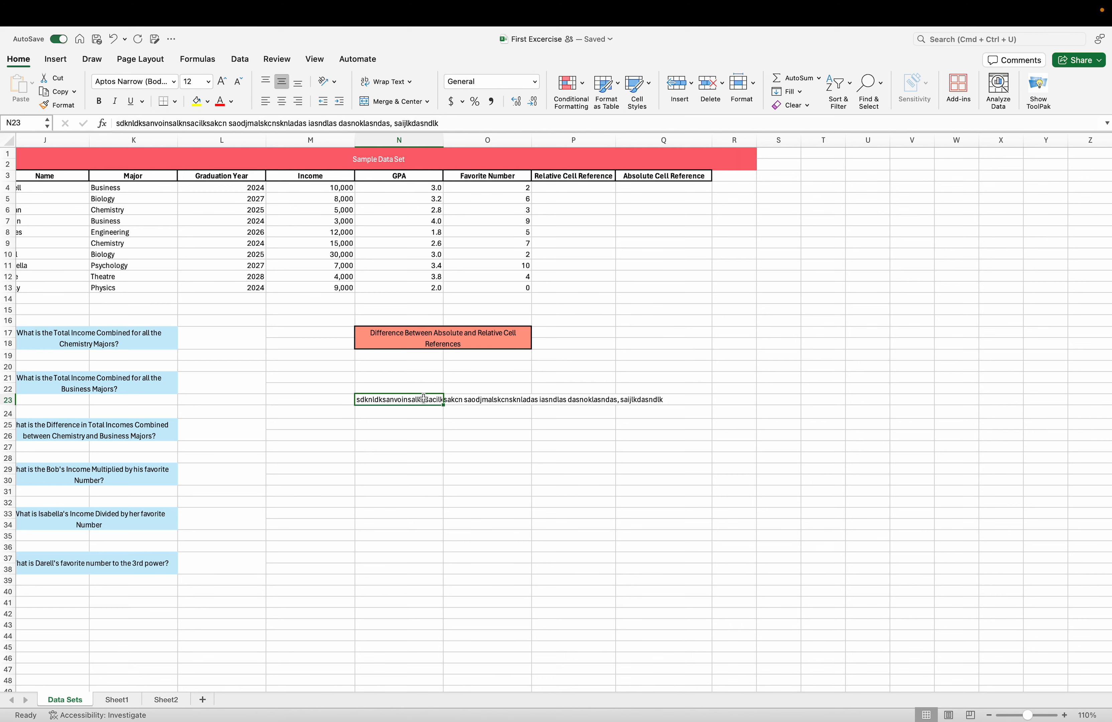
scroll(409, 415, left, 2)
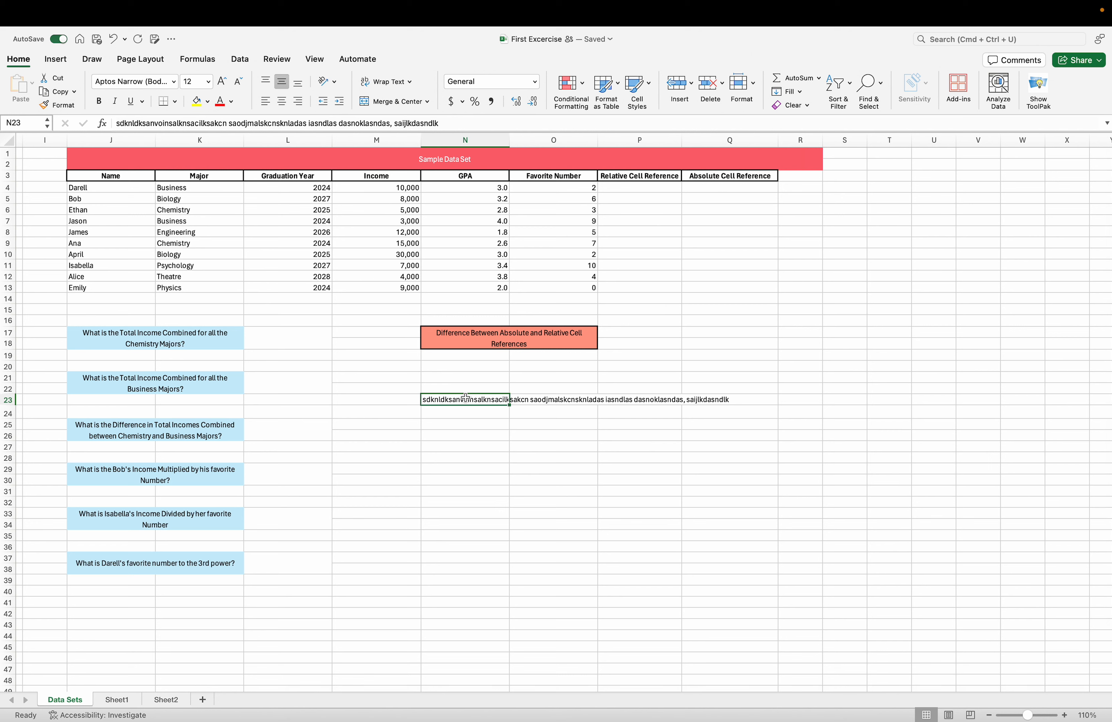
drag(465, 397, 726, 393)
drag(458, 403, 456, 449)
click(462, 397)
drag(6, 404, 7, 440)
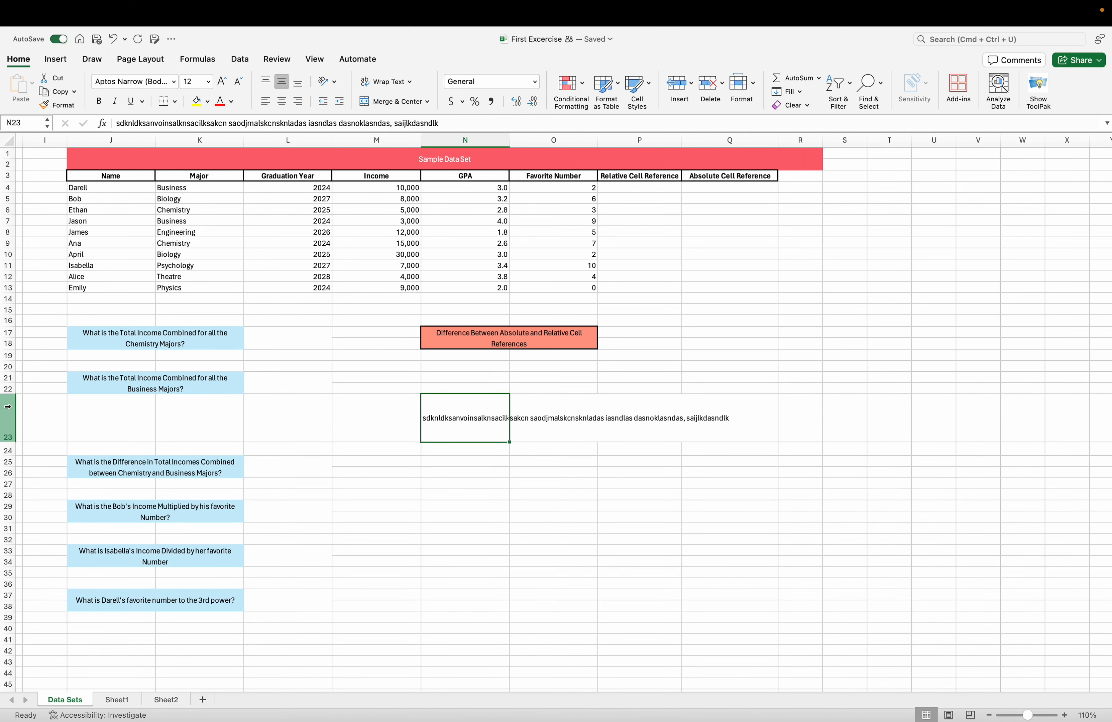
click(8, 406)
click(347, 424)
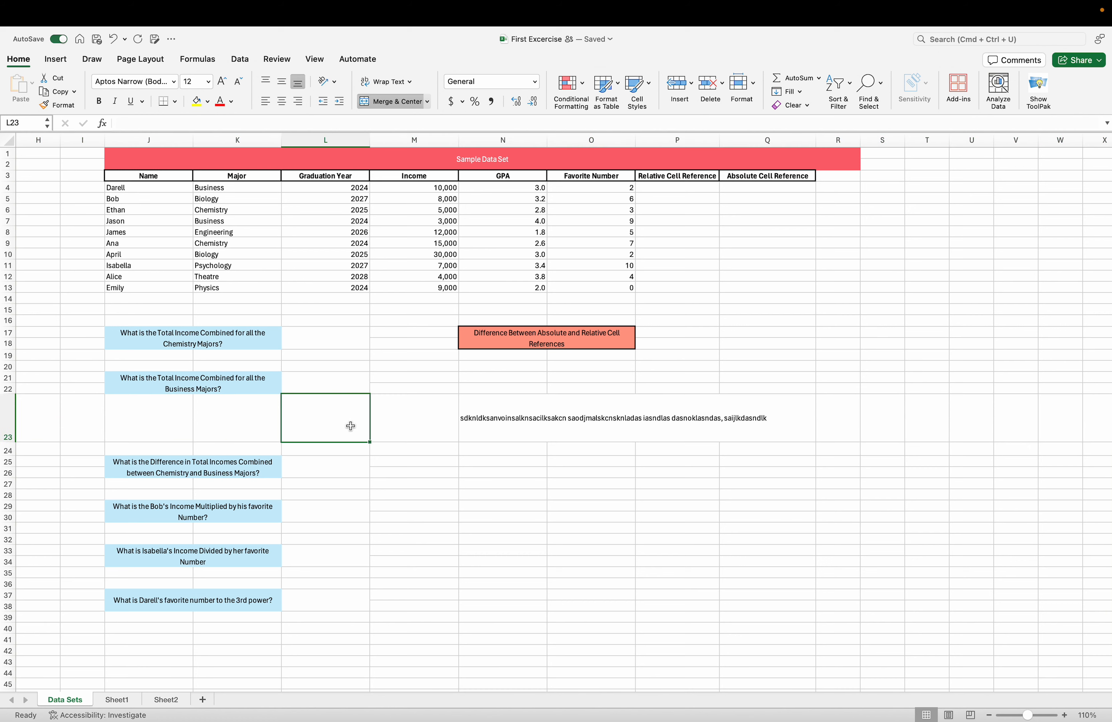
mouse_move(8, 442)
mouse_down()
mouse_move(8, 415)
mouse_move(12, 438)
mouse_up()
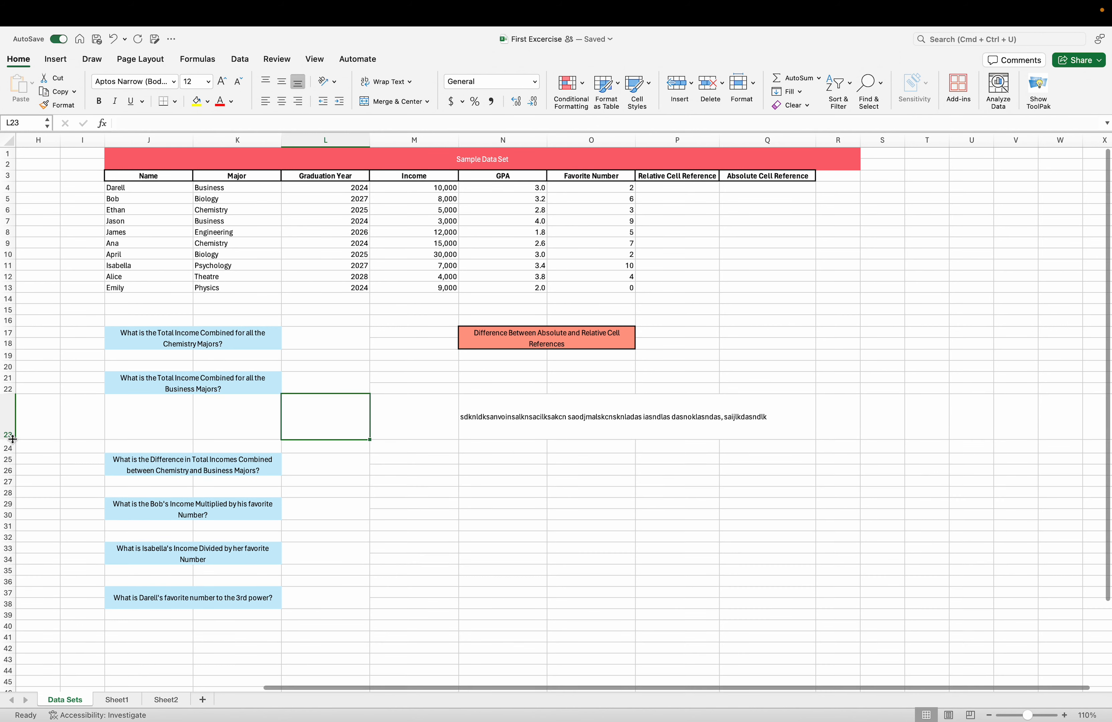
Widen column N until the whole sample text in cell N23 fits within its borders.
click(619, 437)
click(539, 416)
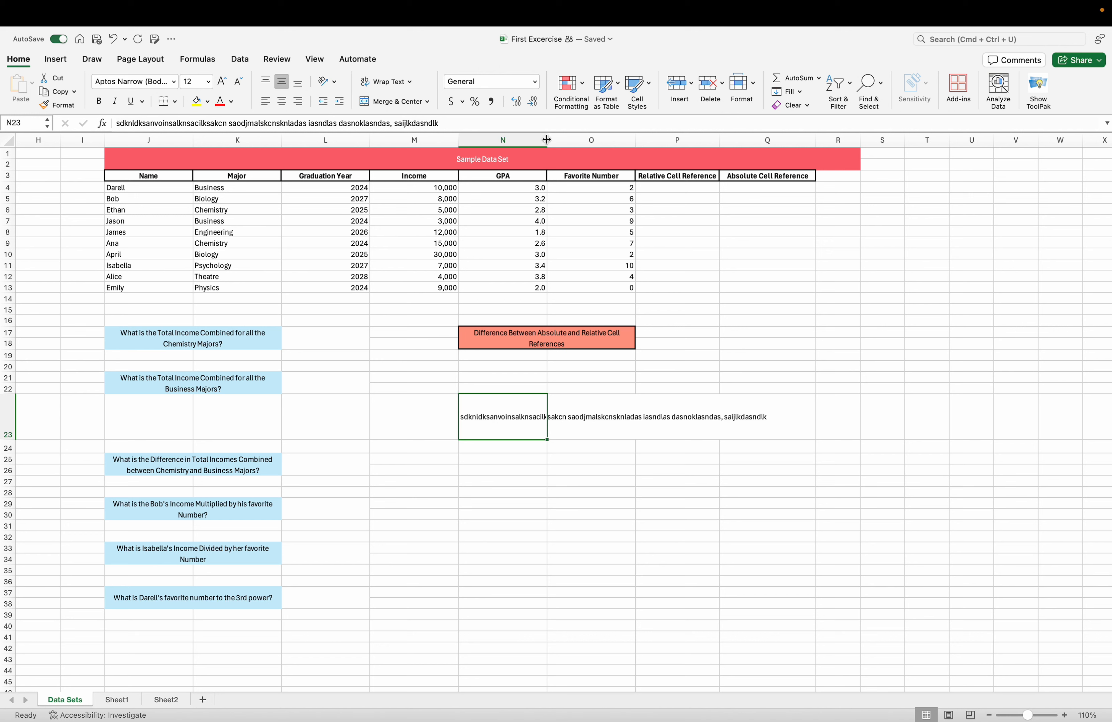
drag(547, 139, 712, 141)
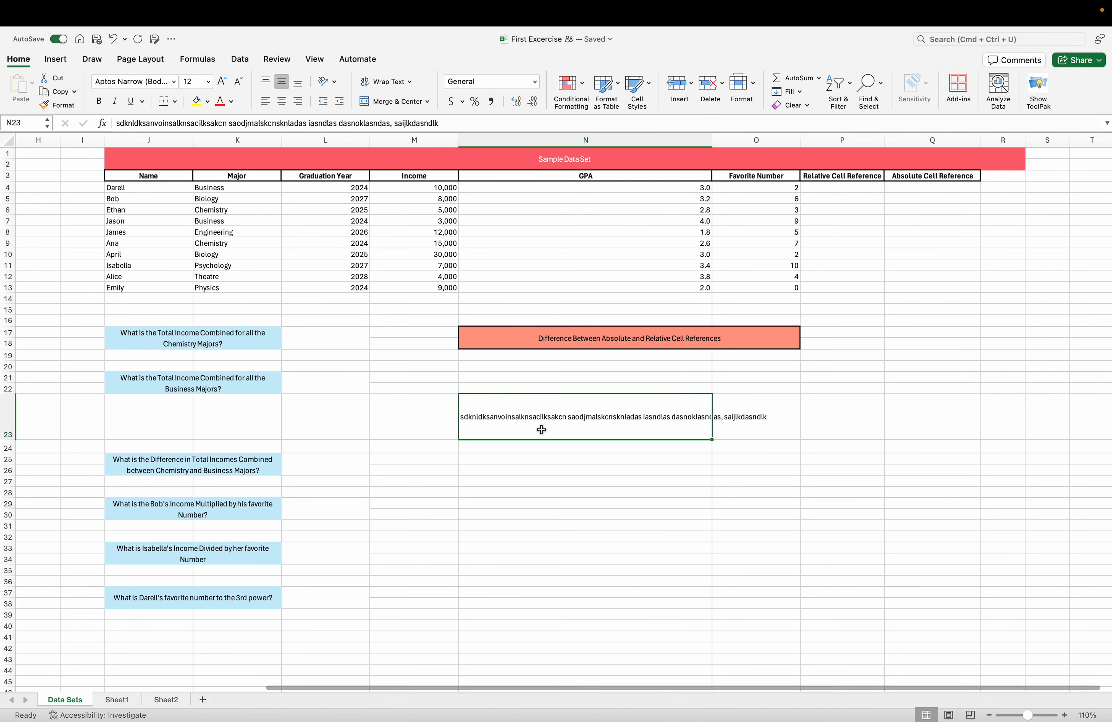
drag(712, 135, 805, 136)
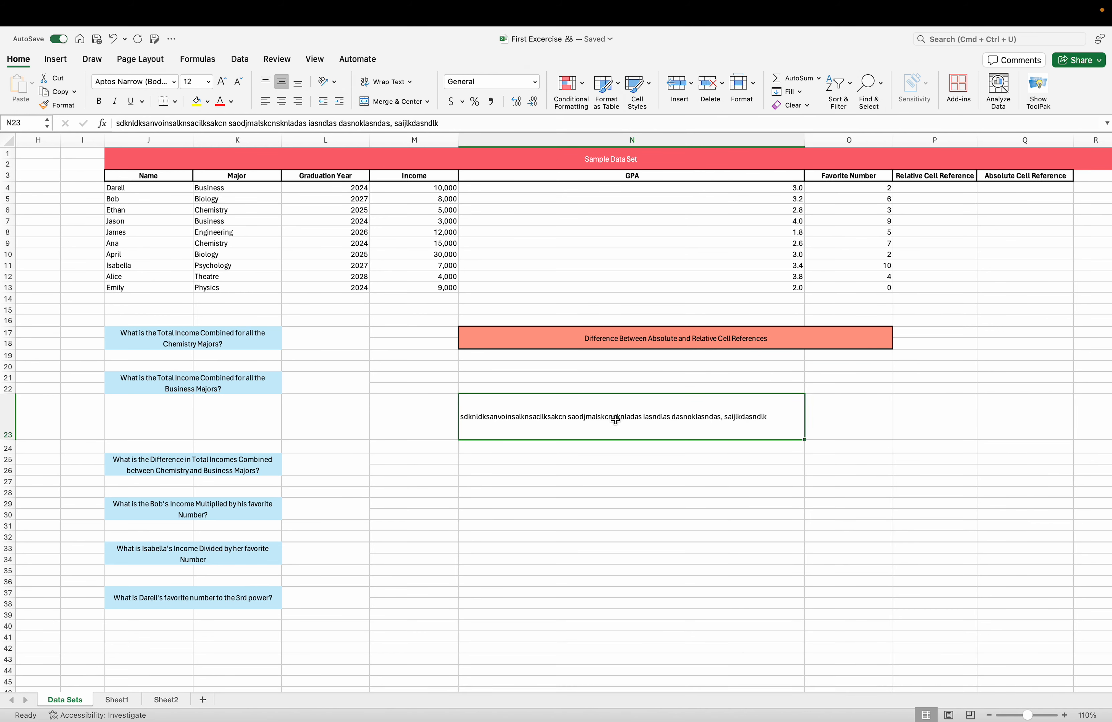
Open the text in cell N23 for editing, then leave the cell and select N27 below it.
double_click(683, 417)
click(785, 418)
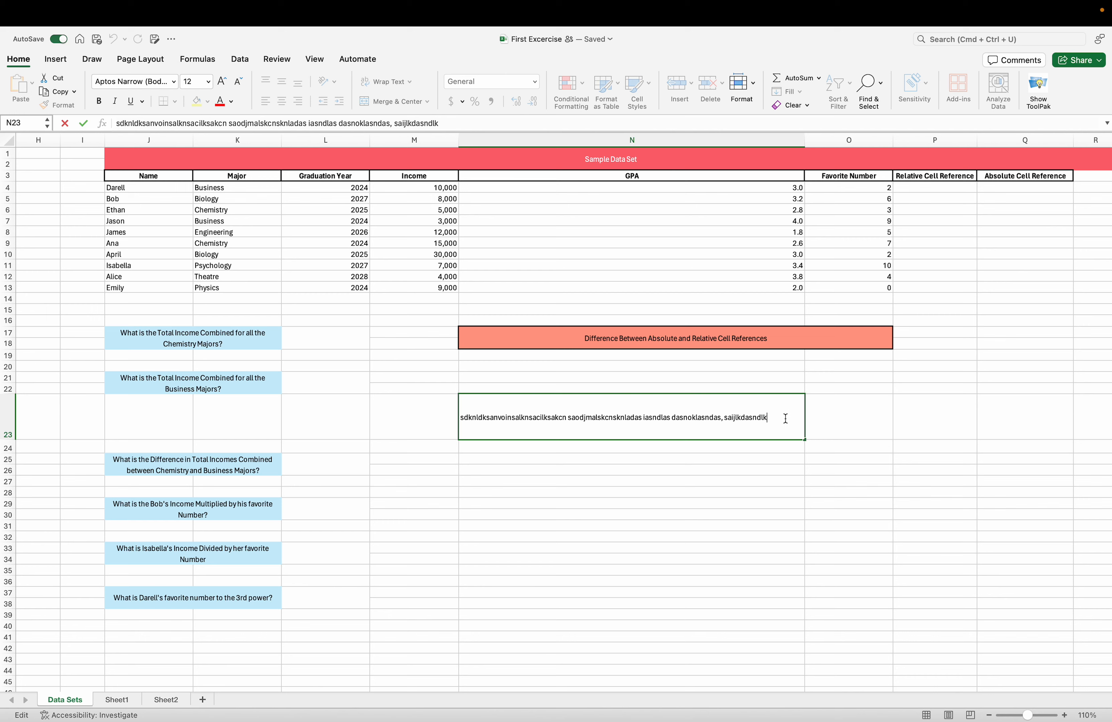
click(641, 483)
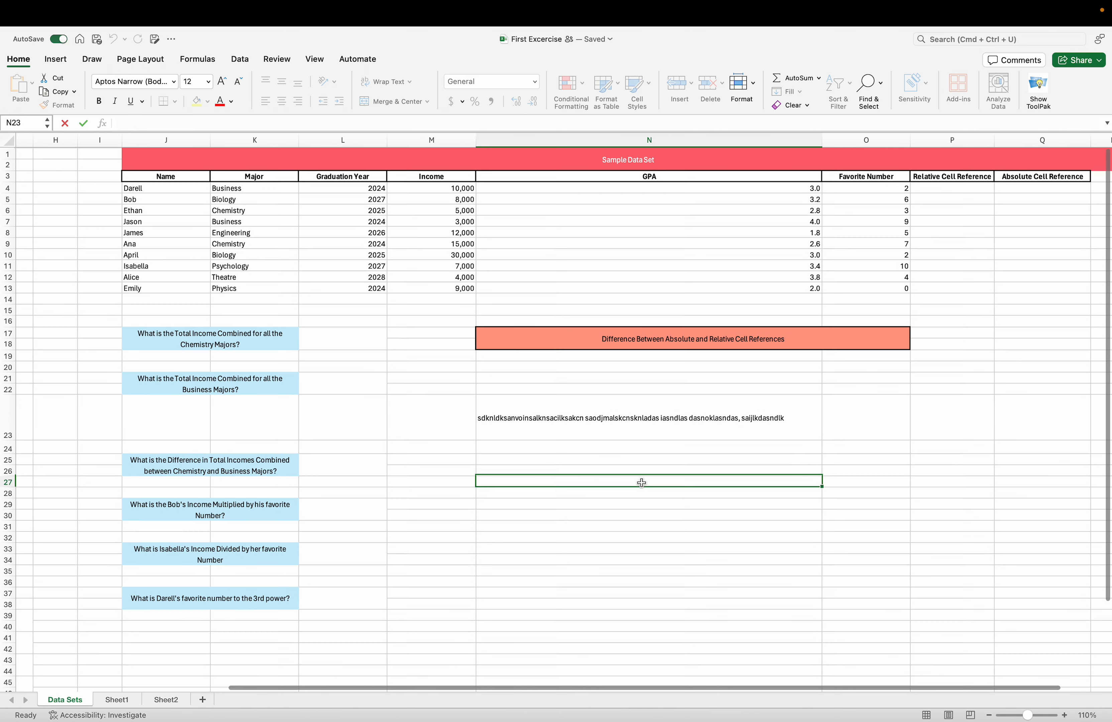
scroll(521, 449, left, 5)
scroll(103, 398, right, 1)
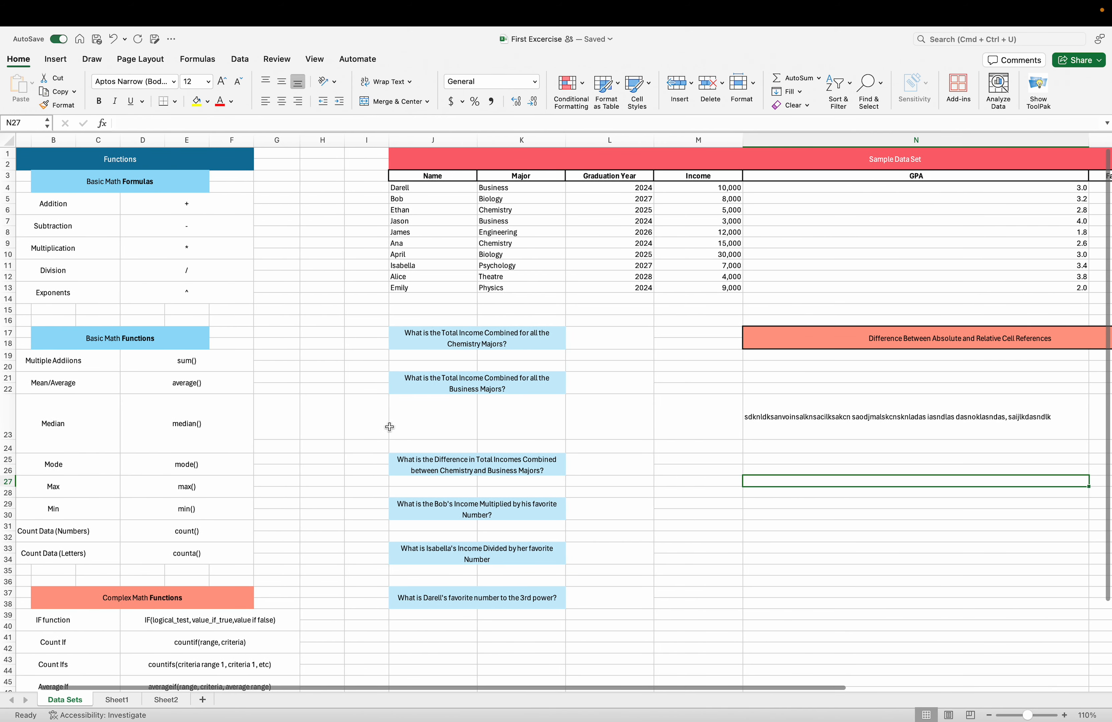
Examine how the enlarged row 23 and widened column N affect the rest of the Data Sets sheet.
drag(408, 424, 55, 405)
click(631, 473)
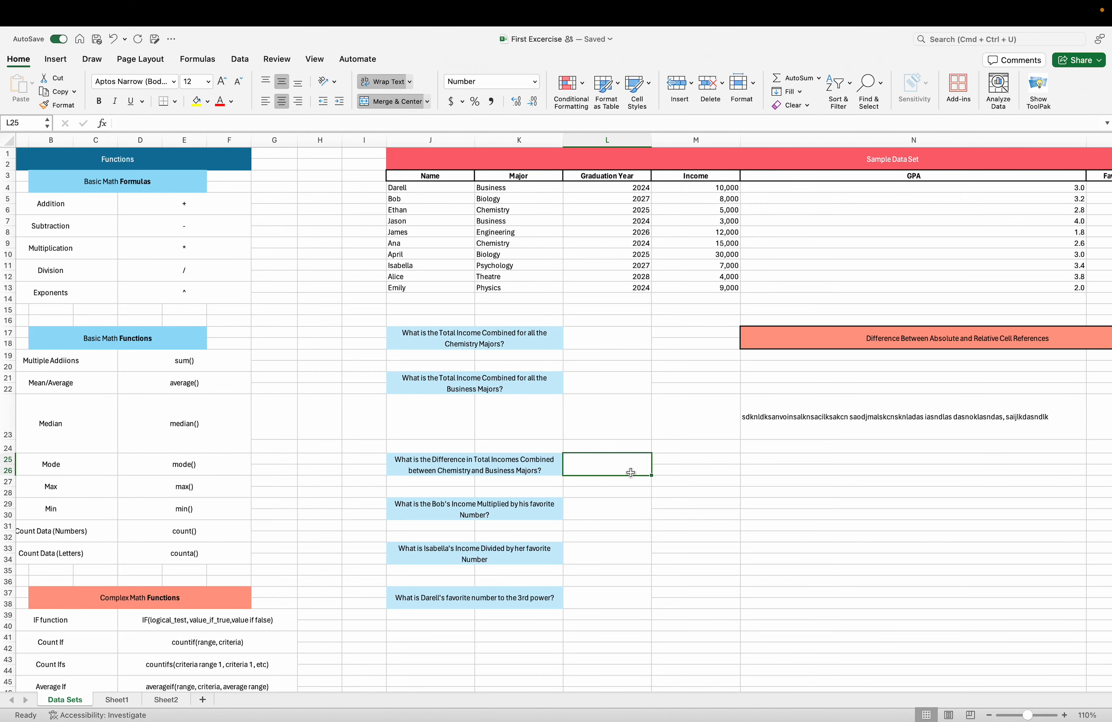
scroll(630, 473, right, 8)
click(586, 186)
drag(586, 186, 516, 600)
click(516, 601)
scroll(518, 602, down, 10)
scroll(518, 602, up, 10)
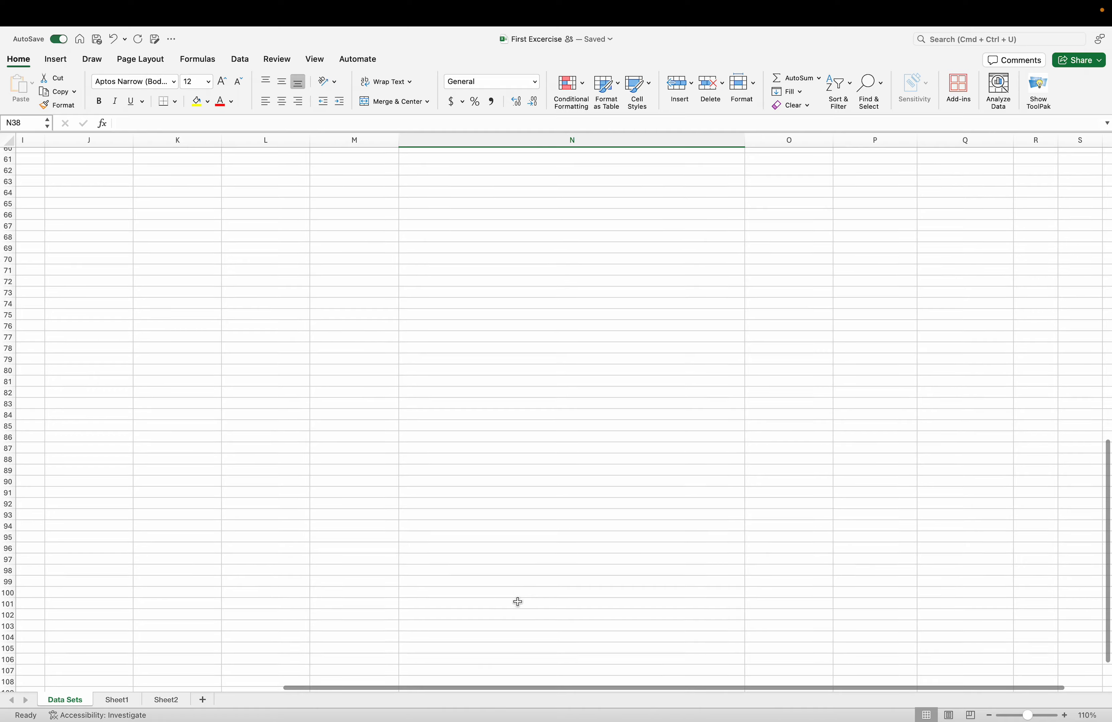
scroll(517, 601, right, 3)
scroll(518, 601, left, 6)
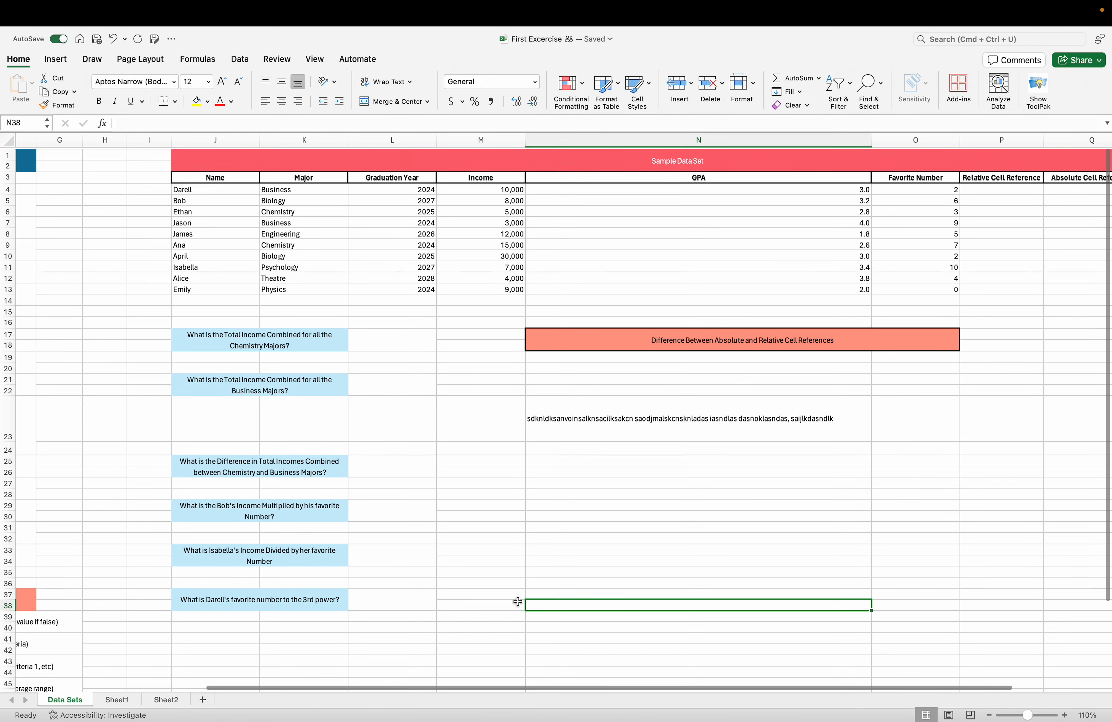
Undo the widening of column N and the height increase of row 23.
click(588, 438)
click(584, 430)
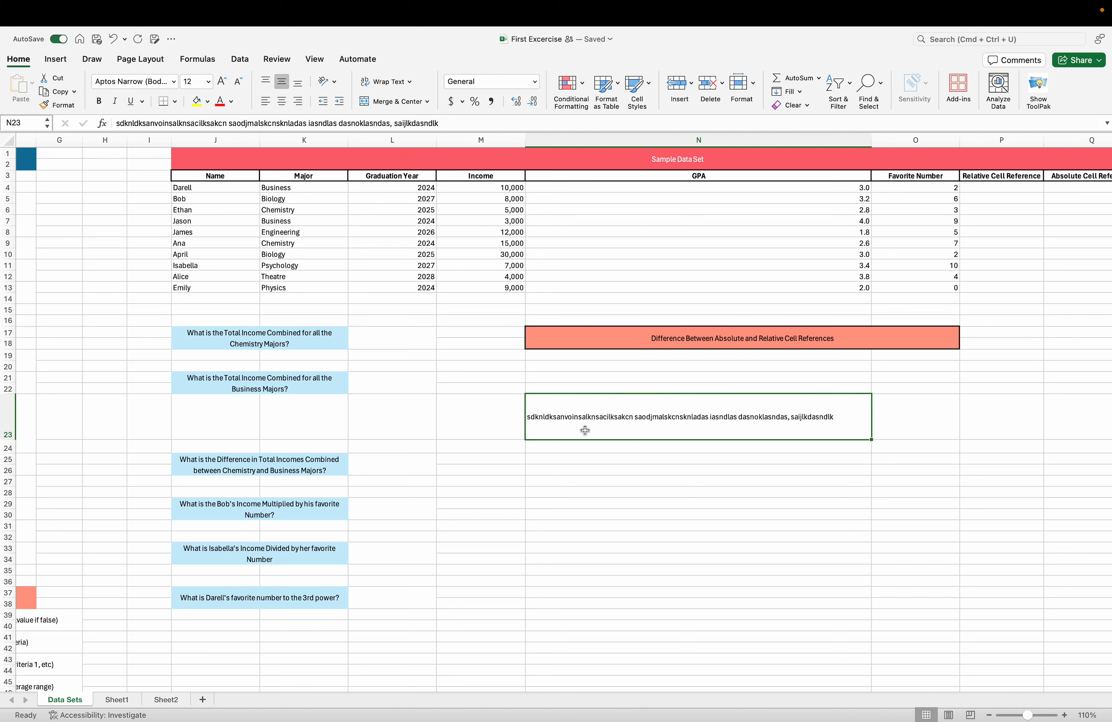
key(super+z)
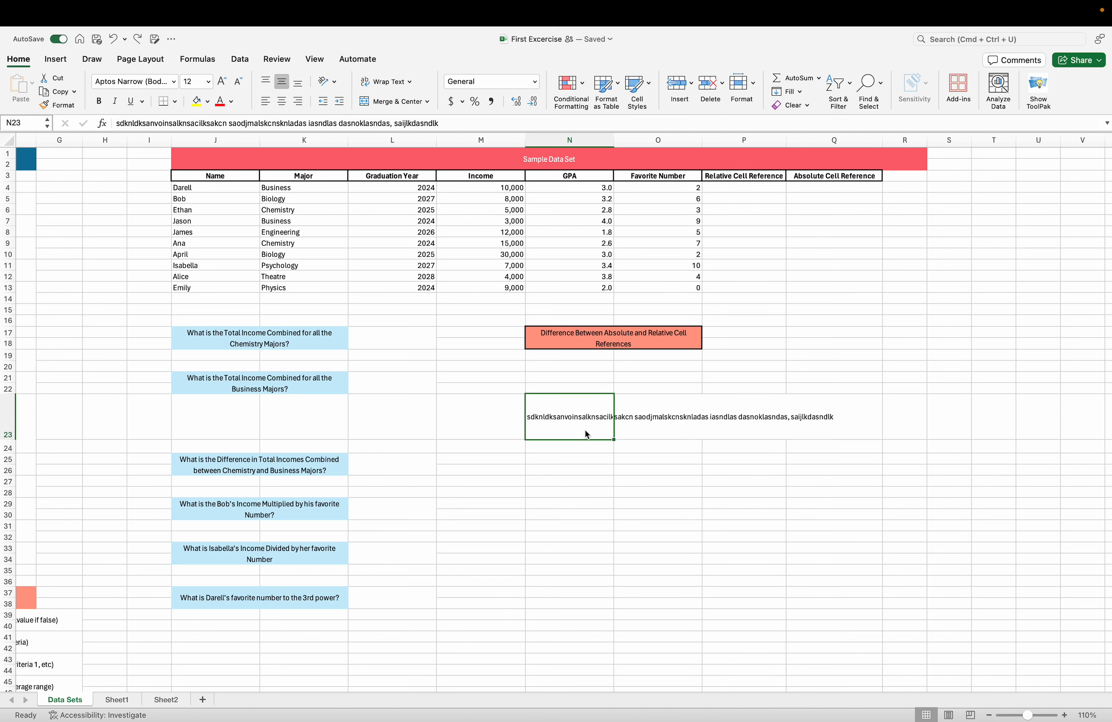
key(super+z)
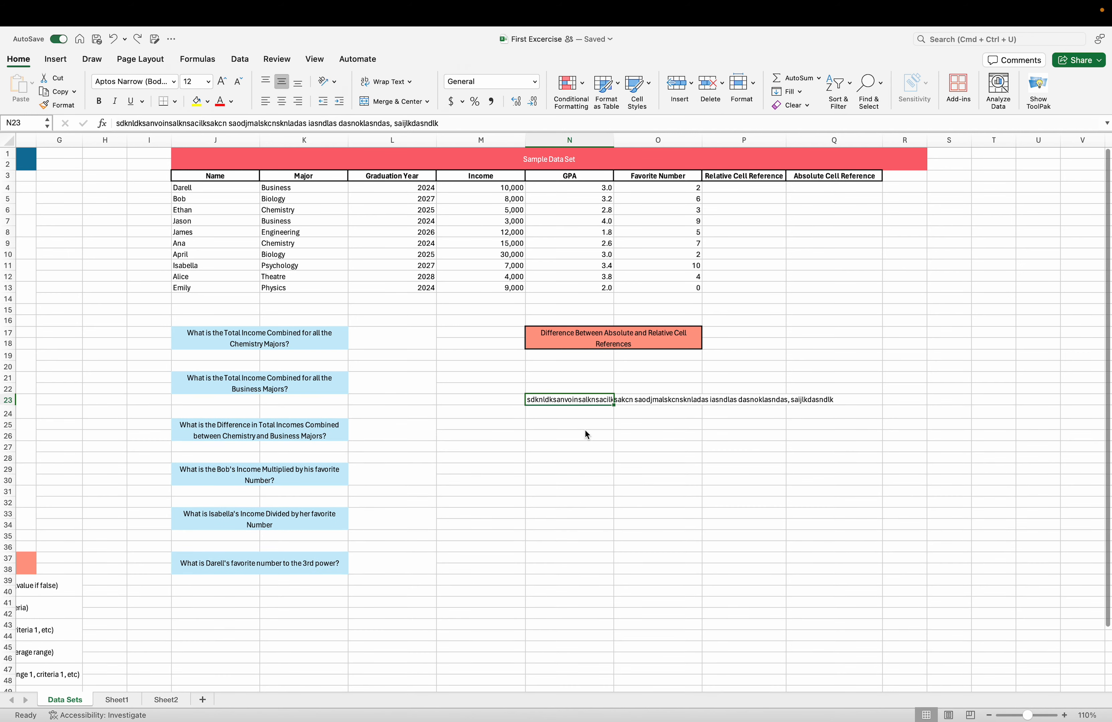
Merge and center cells N23 to Q23 around the sample text.
click(602, 447)
click(590, 397)
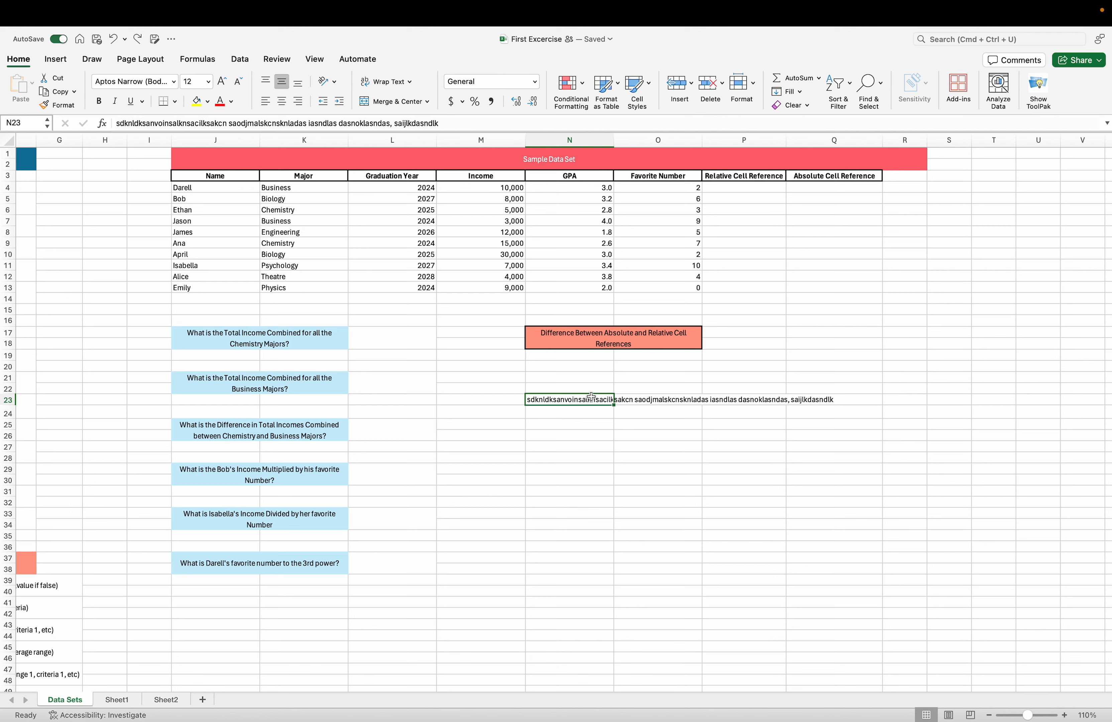
click(583, 401)
drag(590, 397, 840, 400)
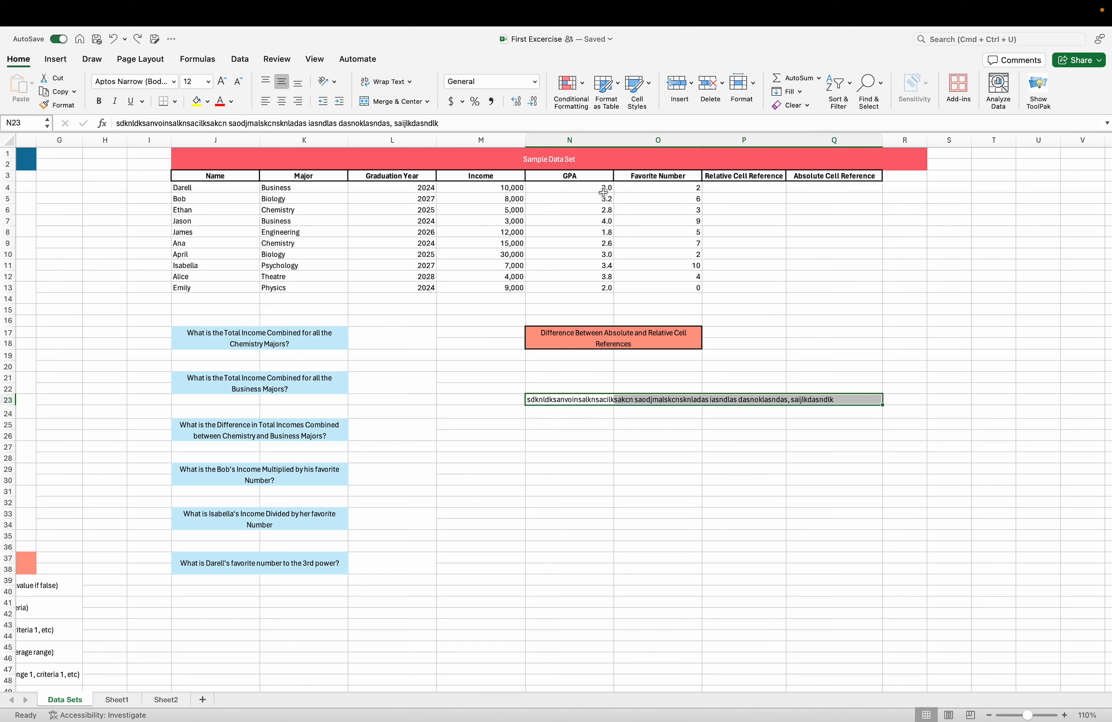
click(396, 102)
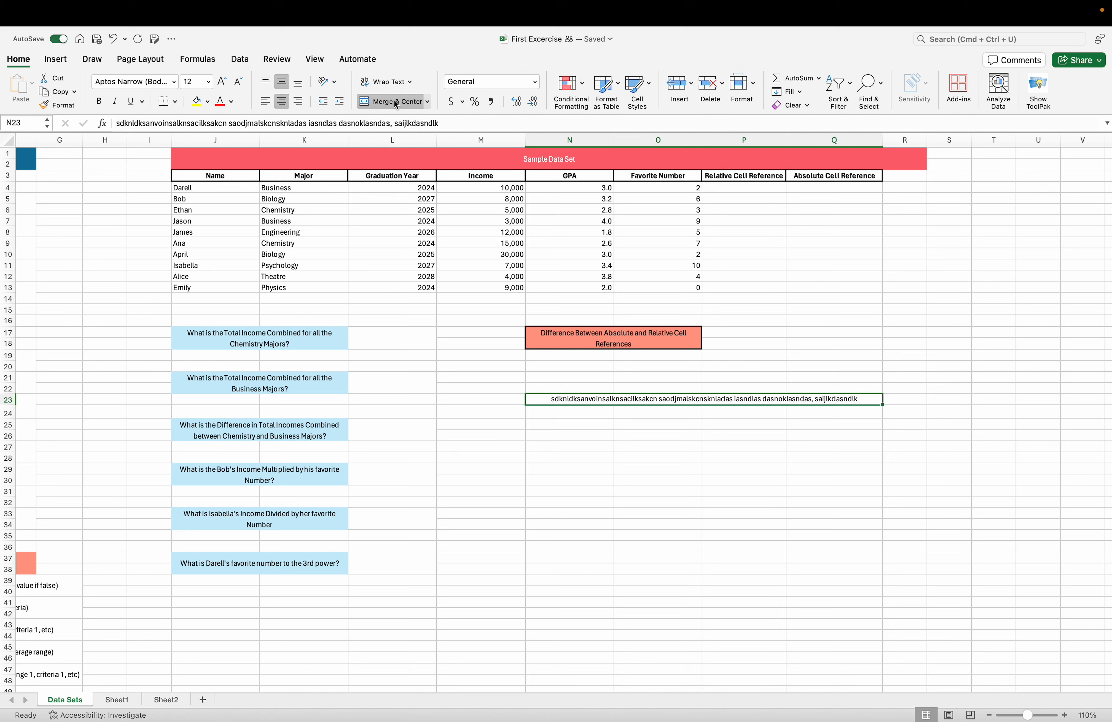
click(631, 672)
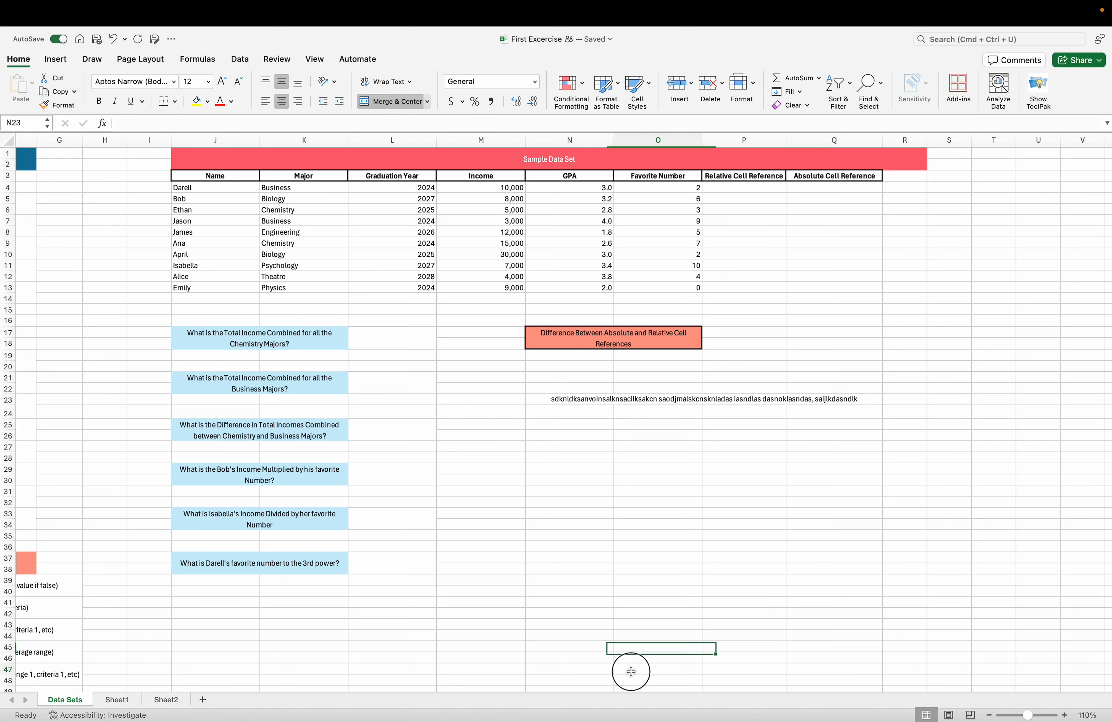
Check that the merged sample-text area is selected as one cell, and unmerge it back into separate cells.
drag(571, 397, 807, 397)
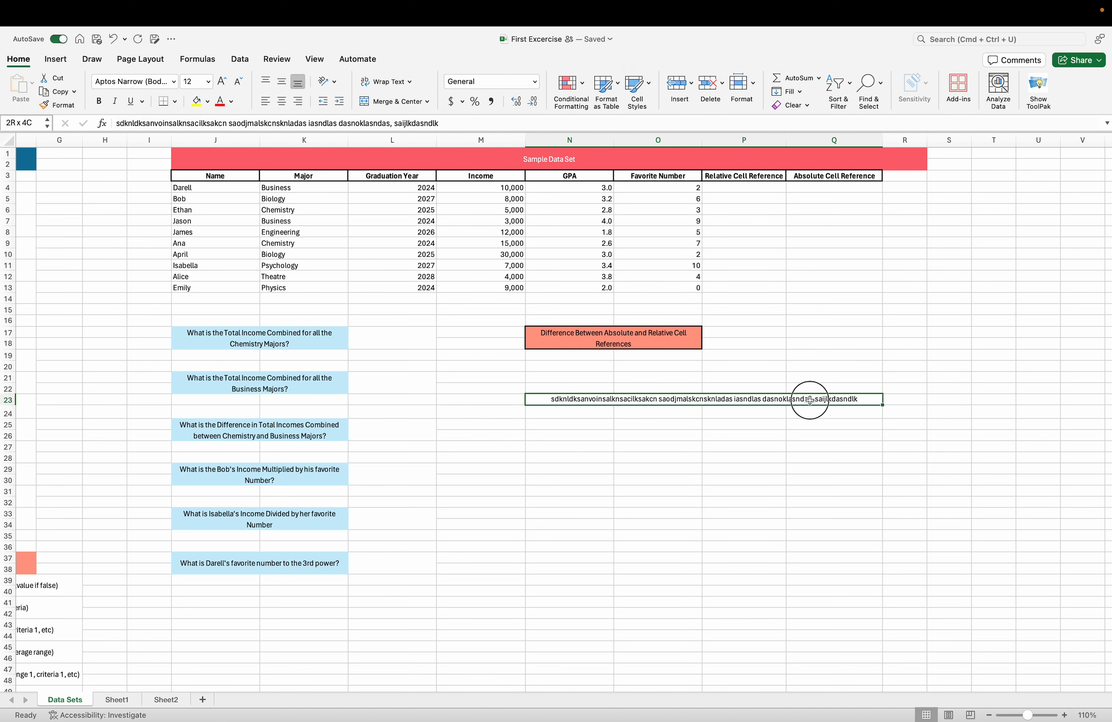
click(796, 446)
click(688, 402)
click(707, 469)
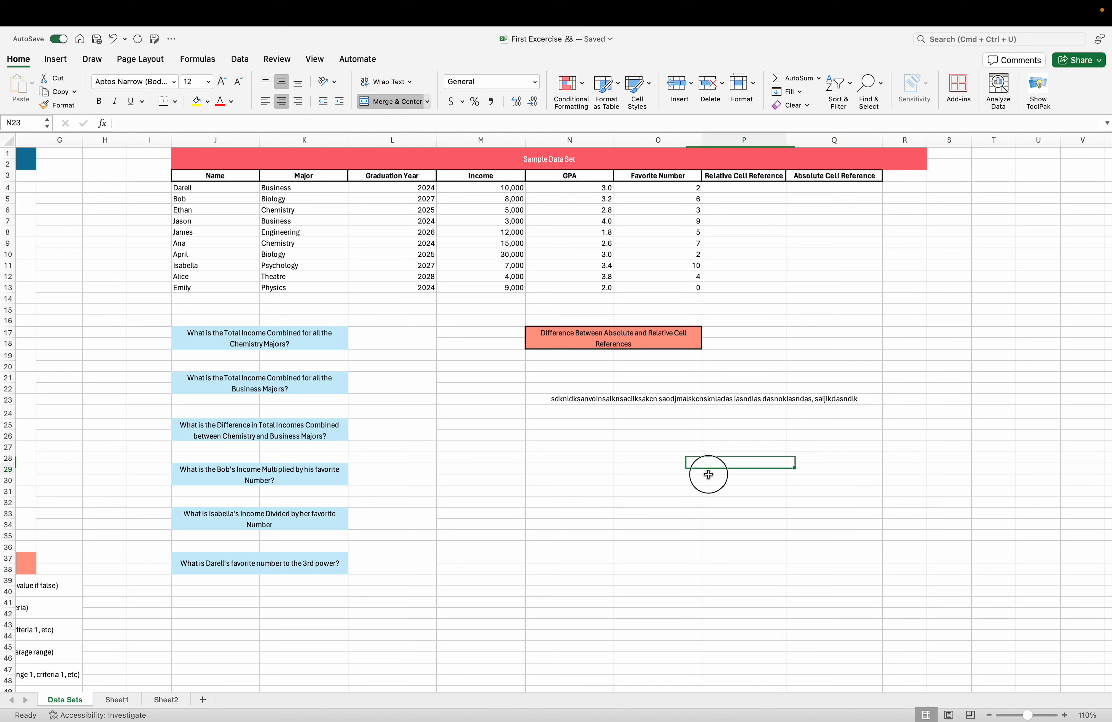
click(610, 399)
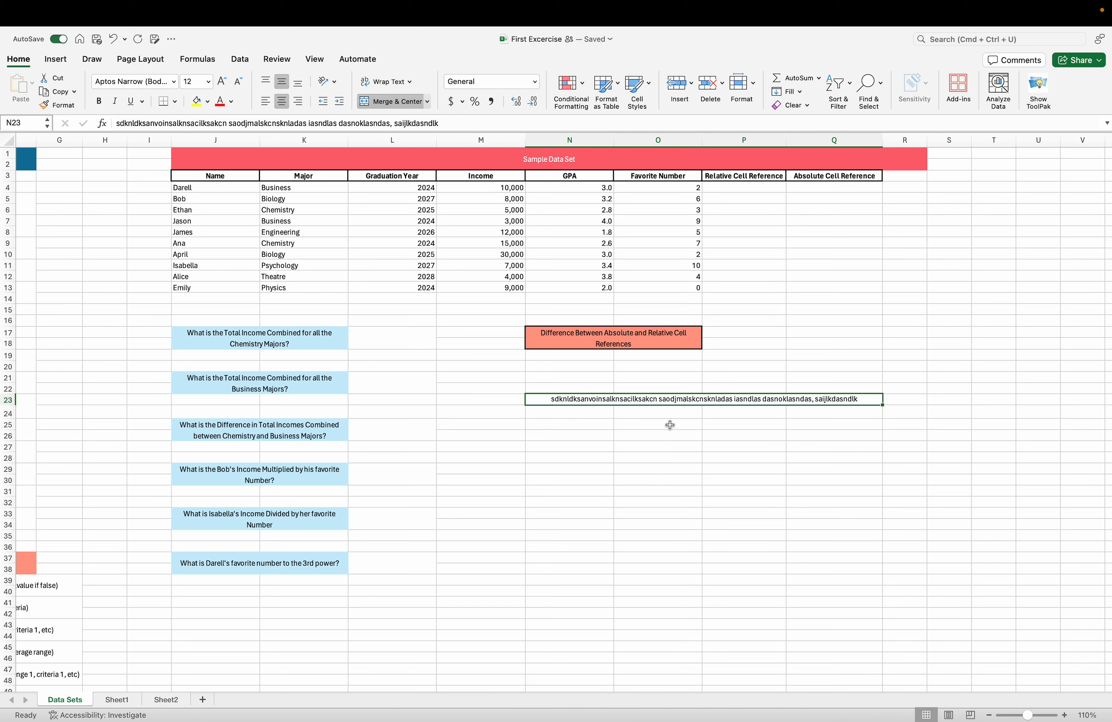
click(393, 106)
click(656, 424)
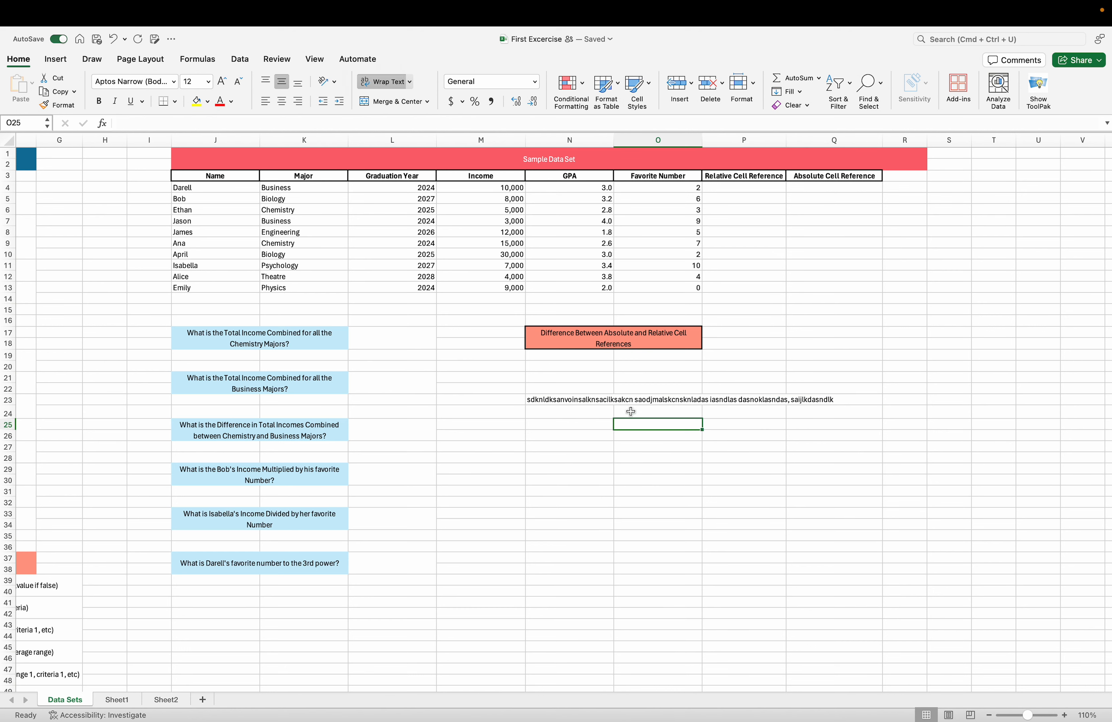
Enter the sample text "jnsakjdnsa\" in cell O23, beside the long text in N23.
click(578, 400)
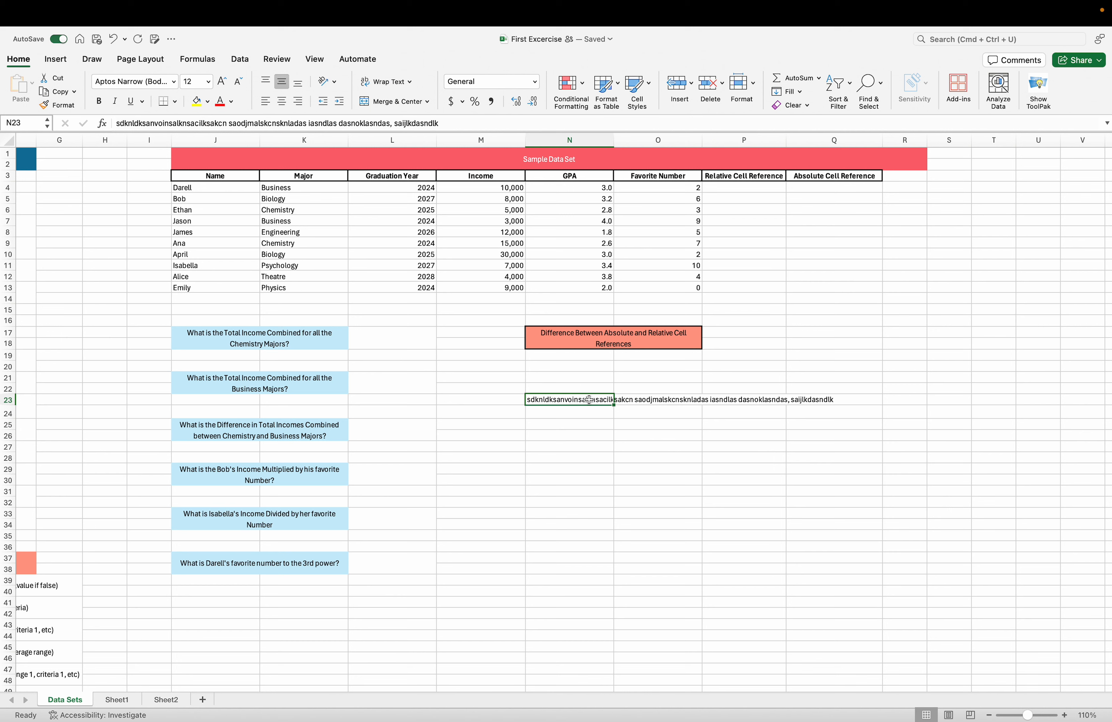
click(665, 399)
text(jnsakjdnsa\)
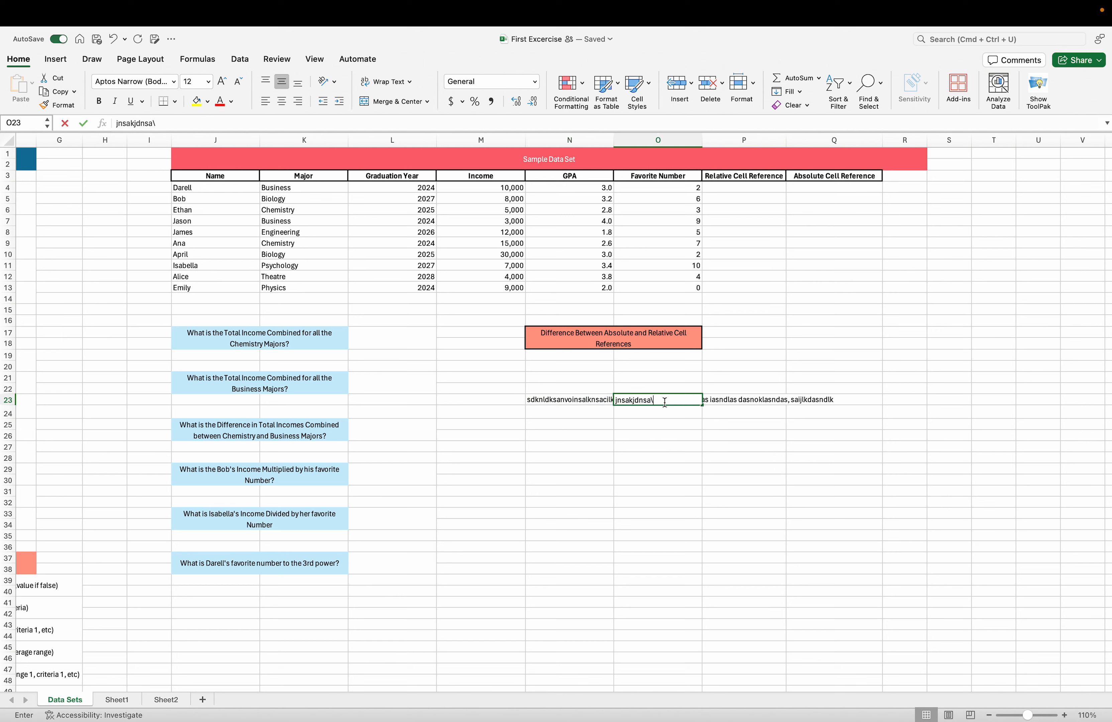
key(Return)
click(659, 450)
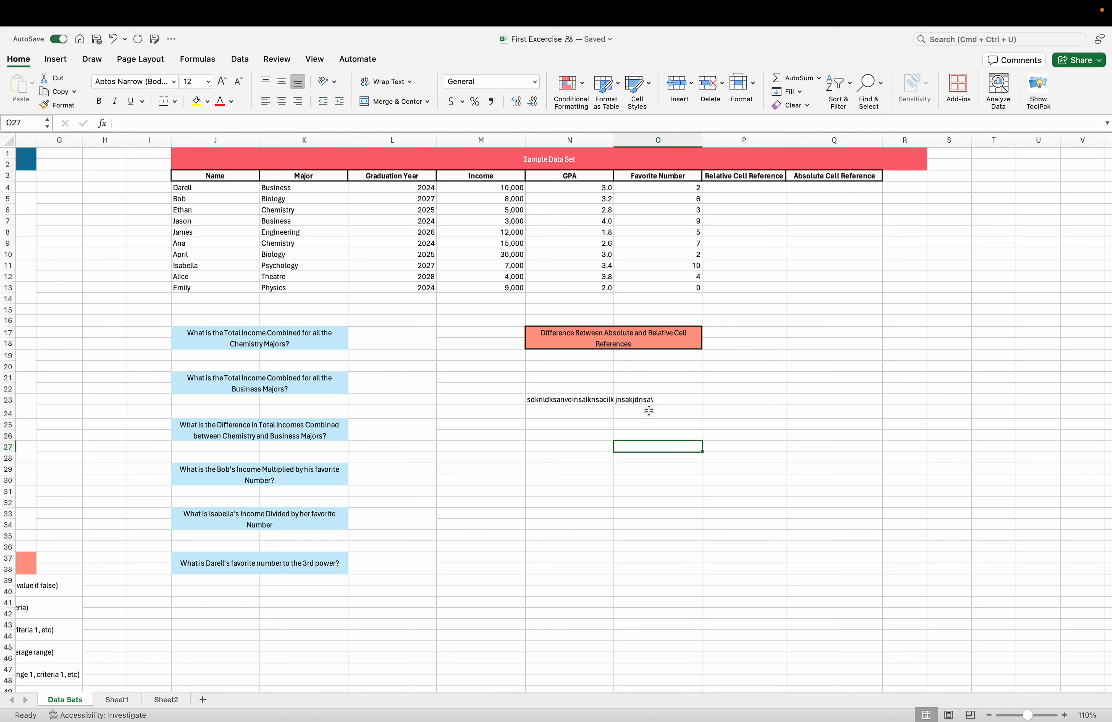
Open the text in cell N23 for editing, cancel without changes, and clear the contents of cell O23.
click(569, 399)
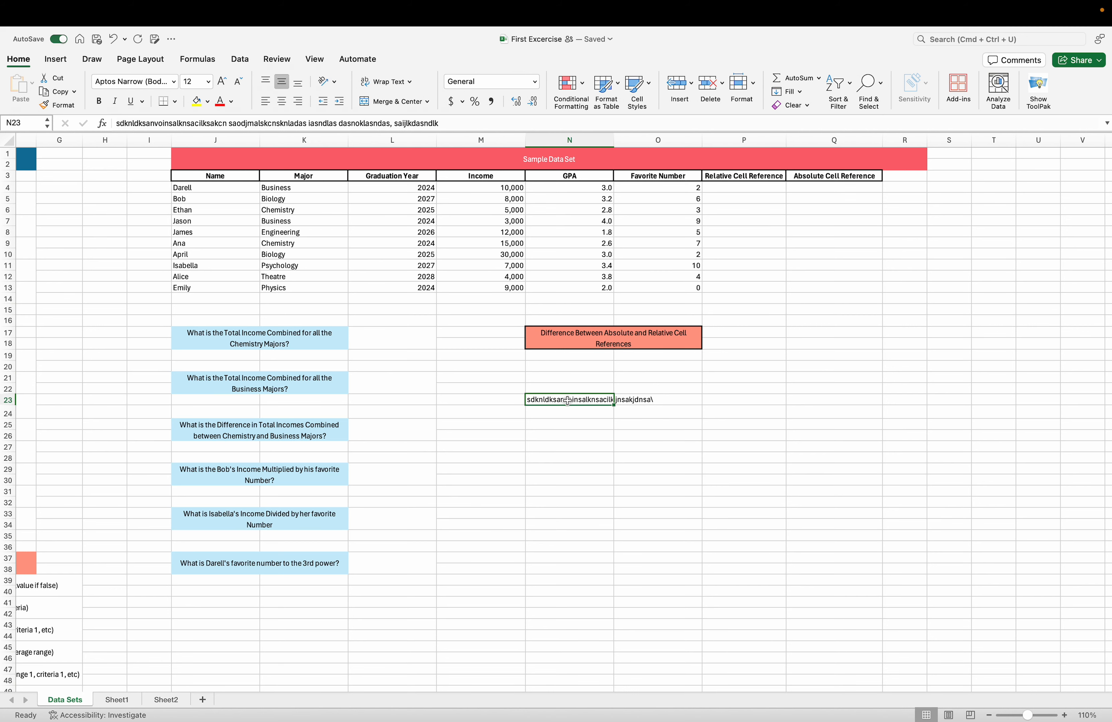
double_click(568, 400)
key(Escape)
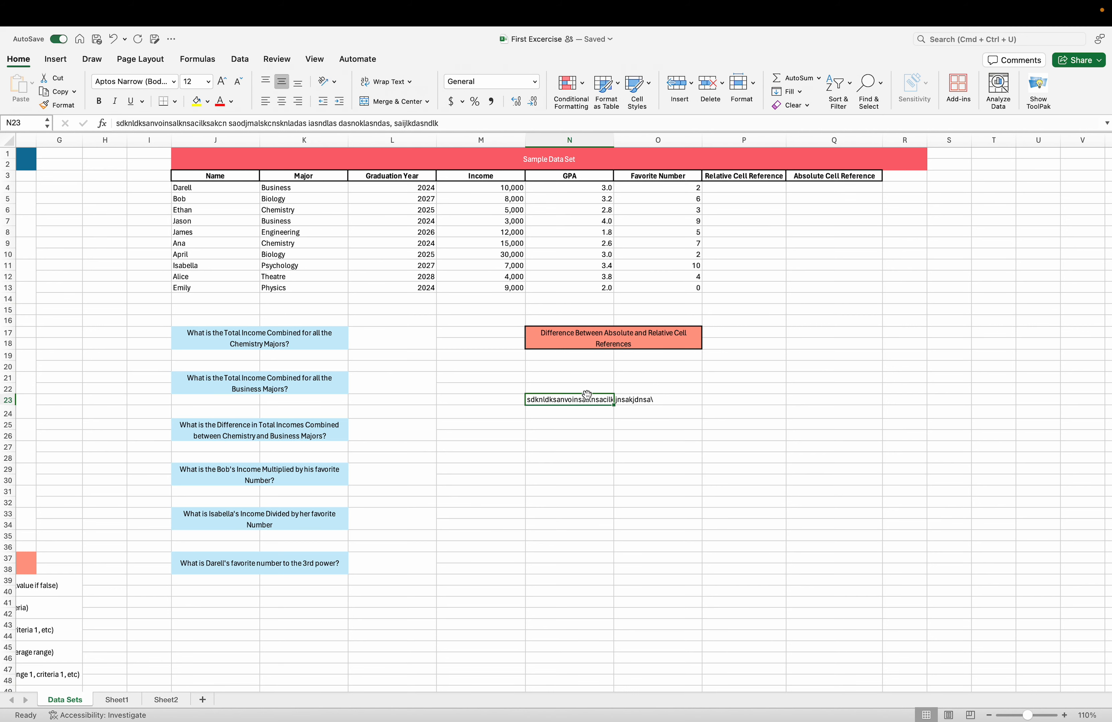
click(665, 405)
key(Delete)
Merge and center cells N23 to Q23 once more, and unmerge them again.
drag(596, 395, 795, 403)
click(394, 101)
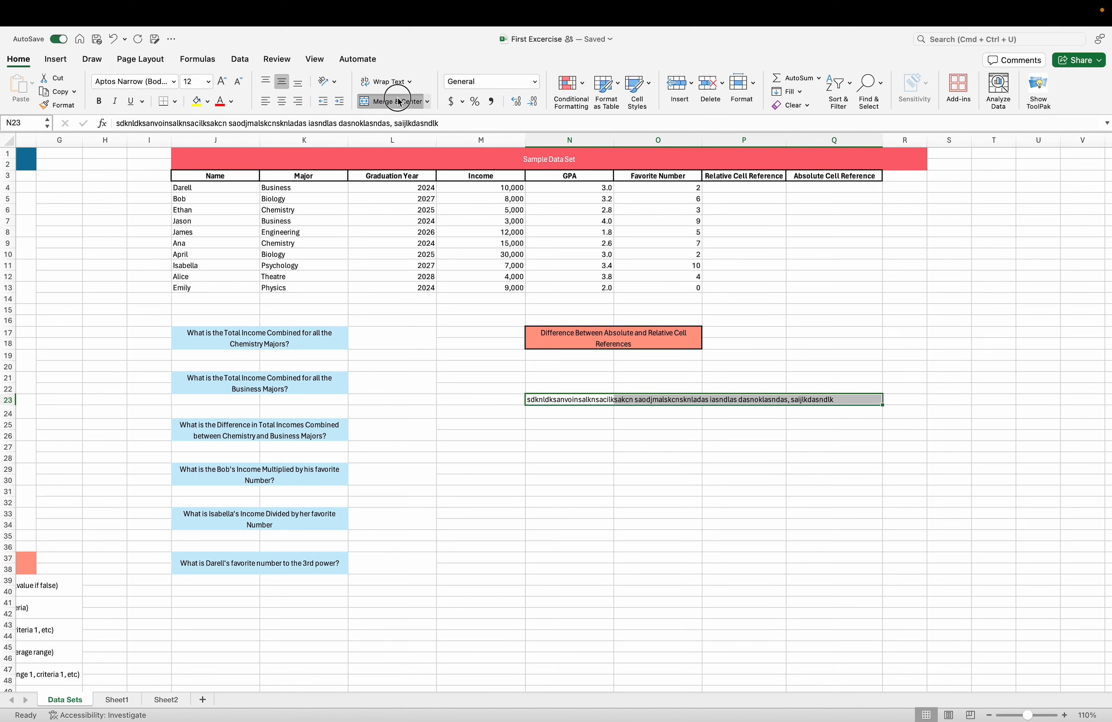
click(616, 504)
click(629, 403)
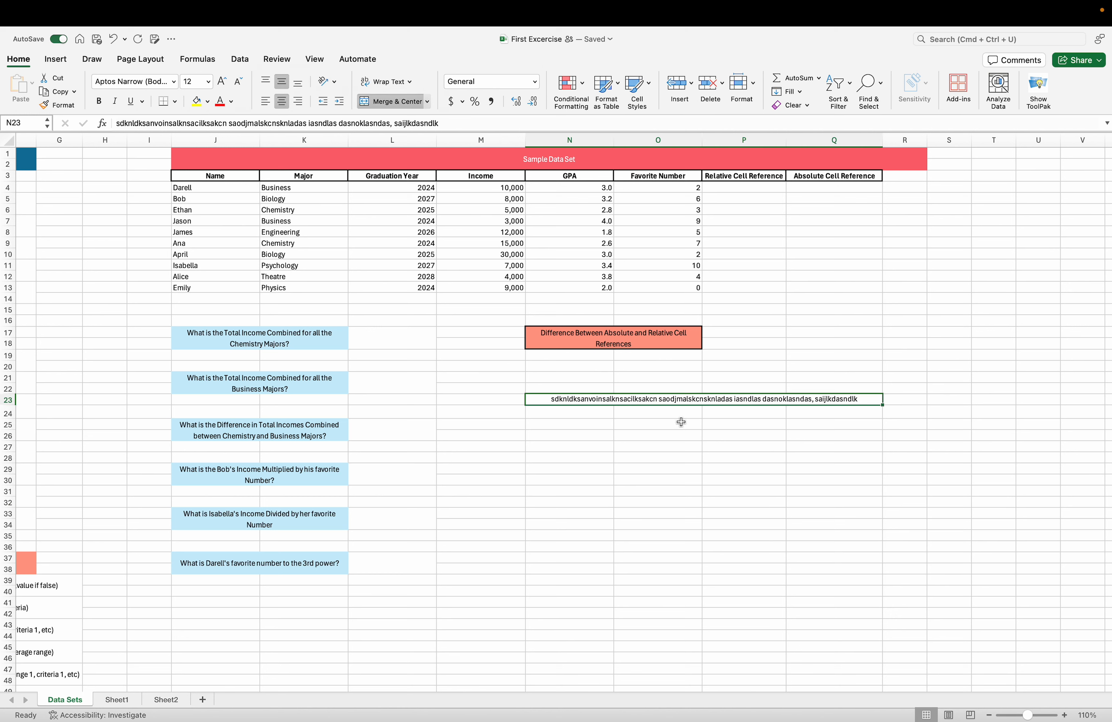
click(394, 101)
click(658, 412)
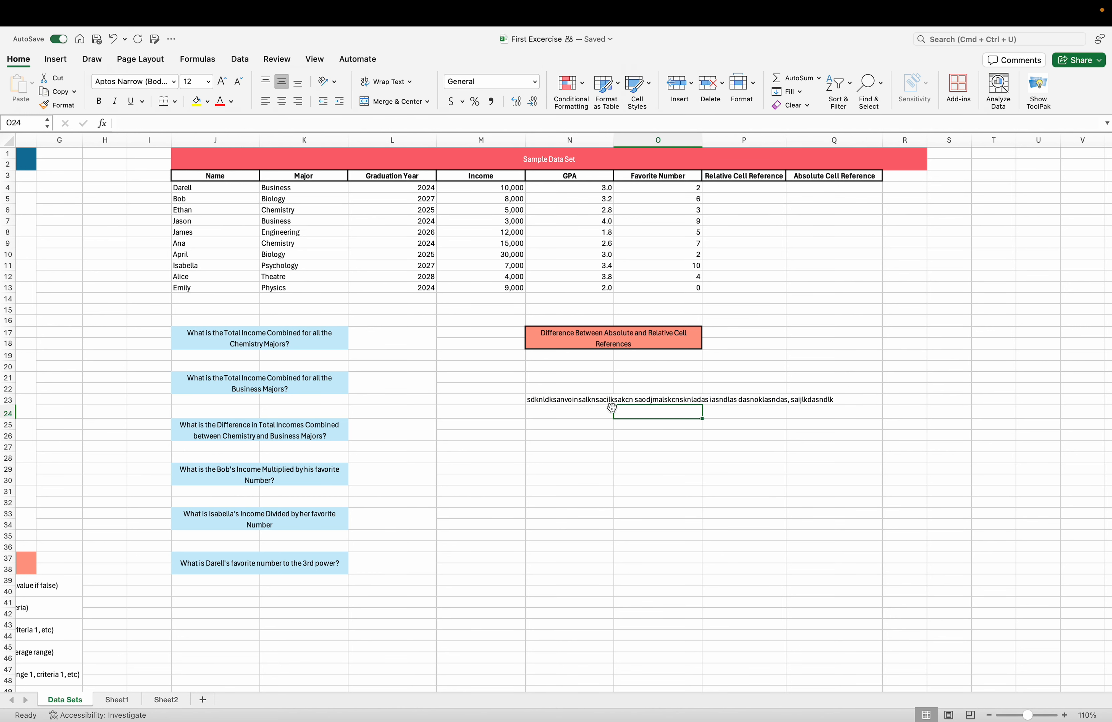
Merge and center the block N23 to P26 and turn on text wrapping for its sample text.
click(579, 399)
drag(579, 399, 744, 437)
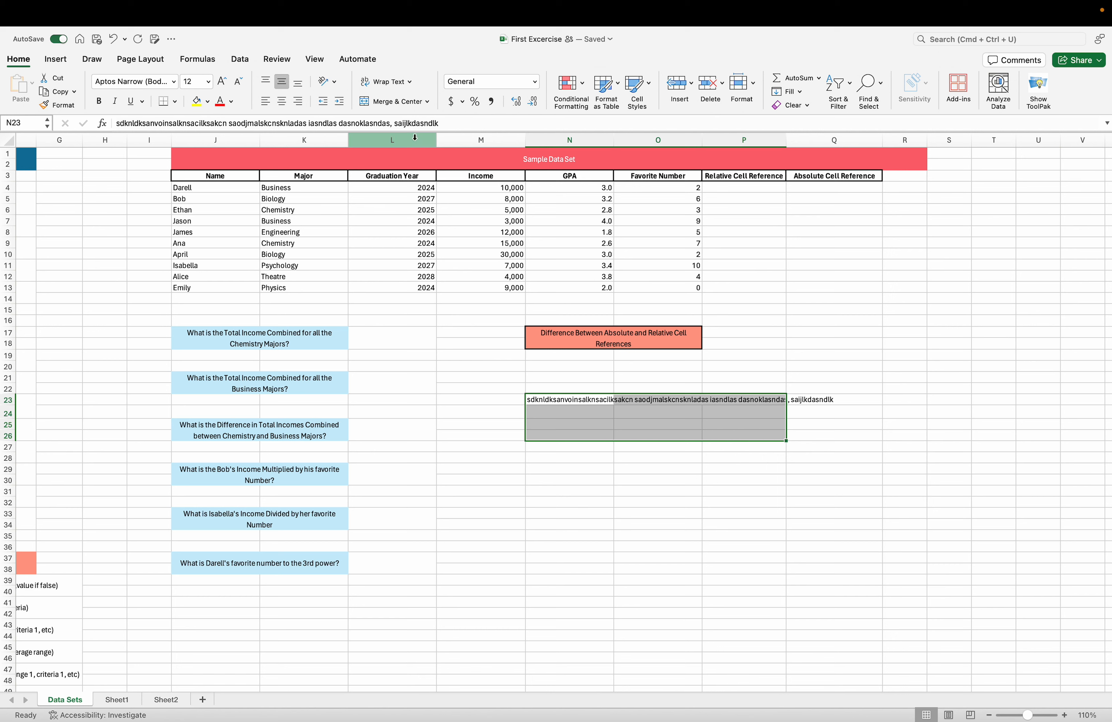
click(393, 101)
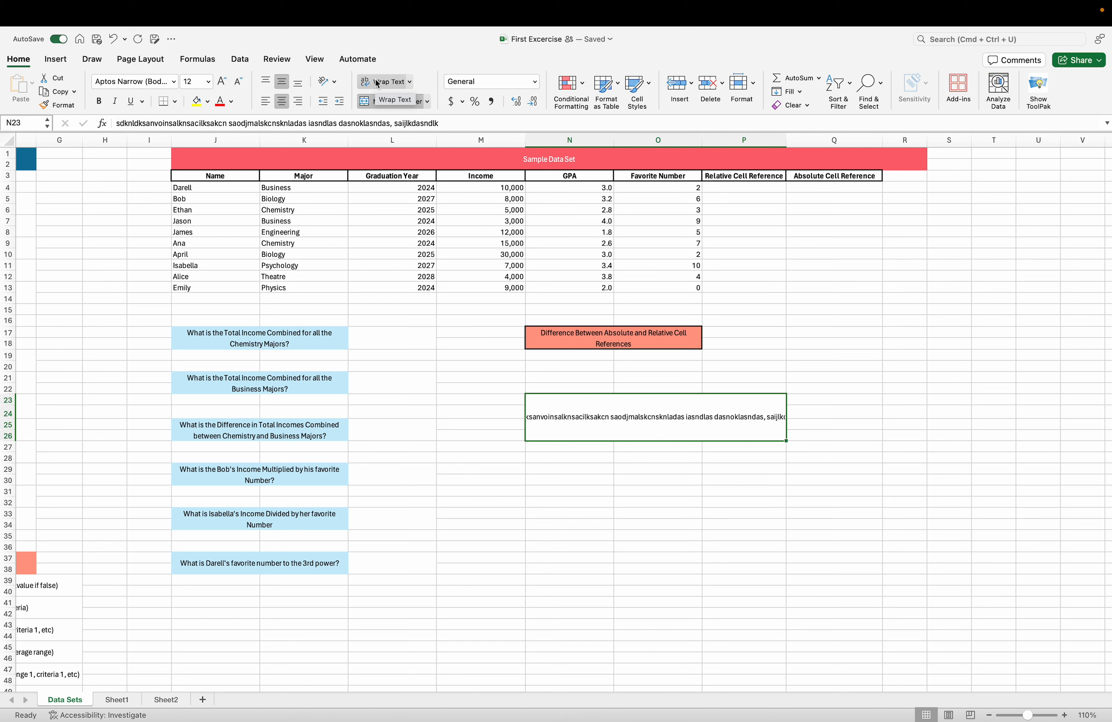
click(377, 83)
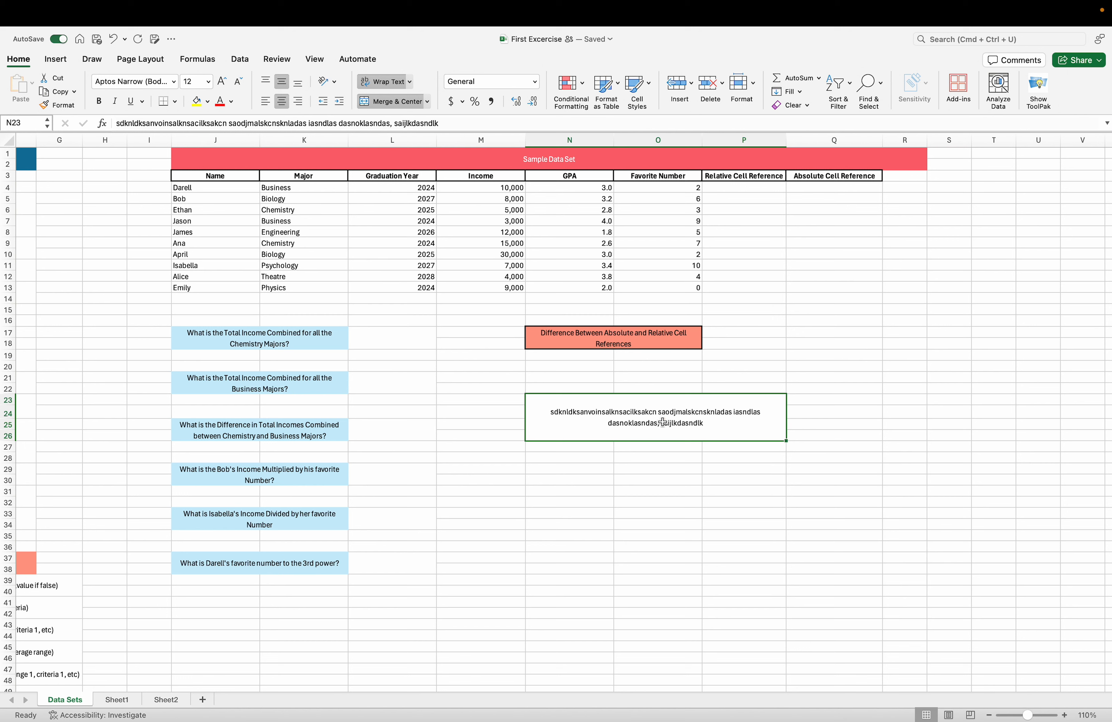
click(643, 448)
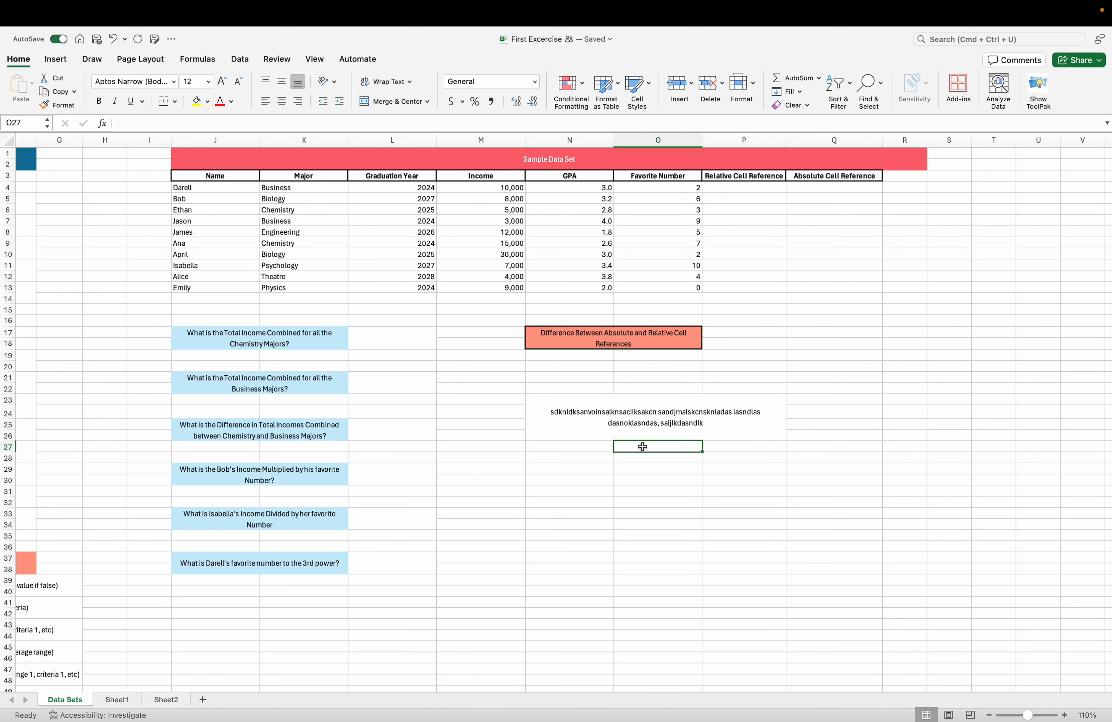
Align the merged cell's sample text to the top left, and return it to middle and center alignment.
click(599, 421)
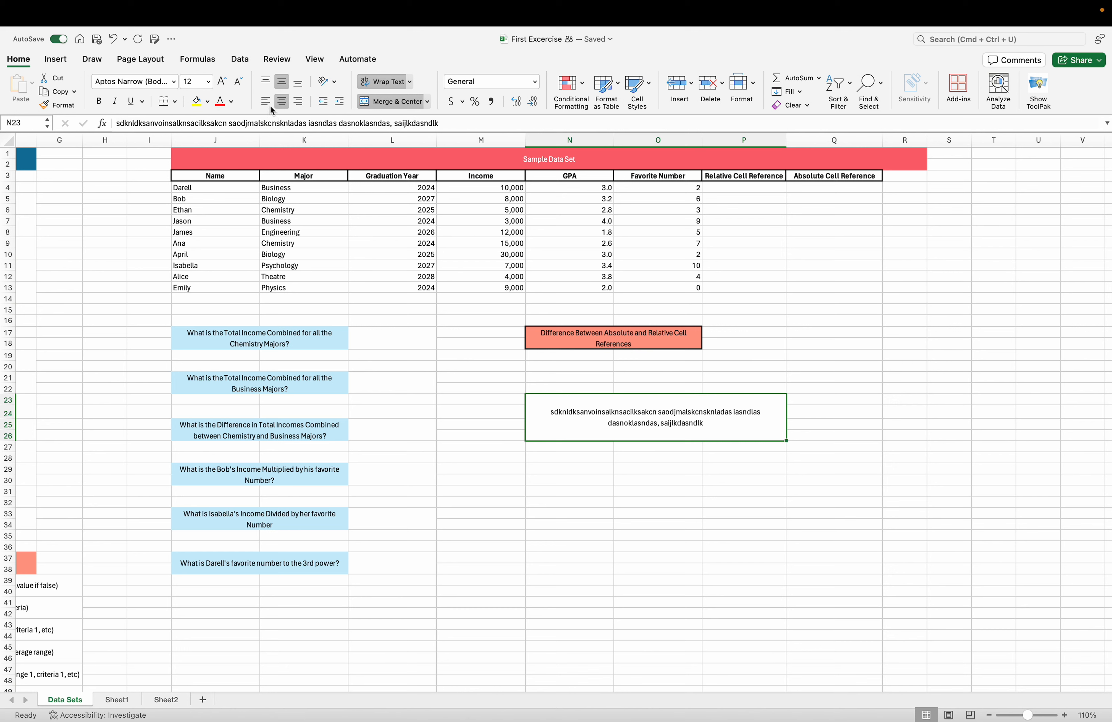
click(266, 82)
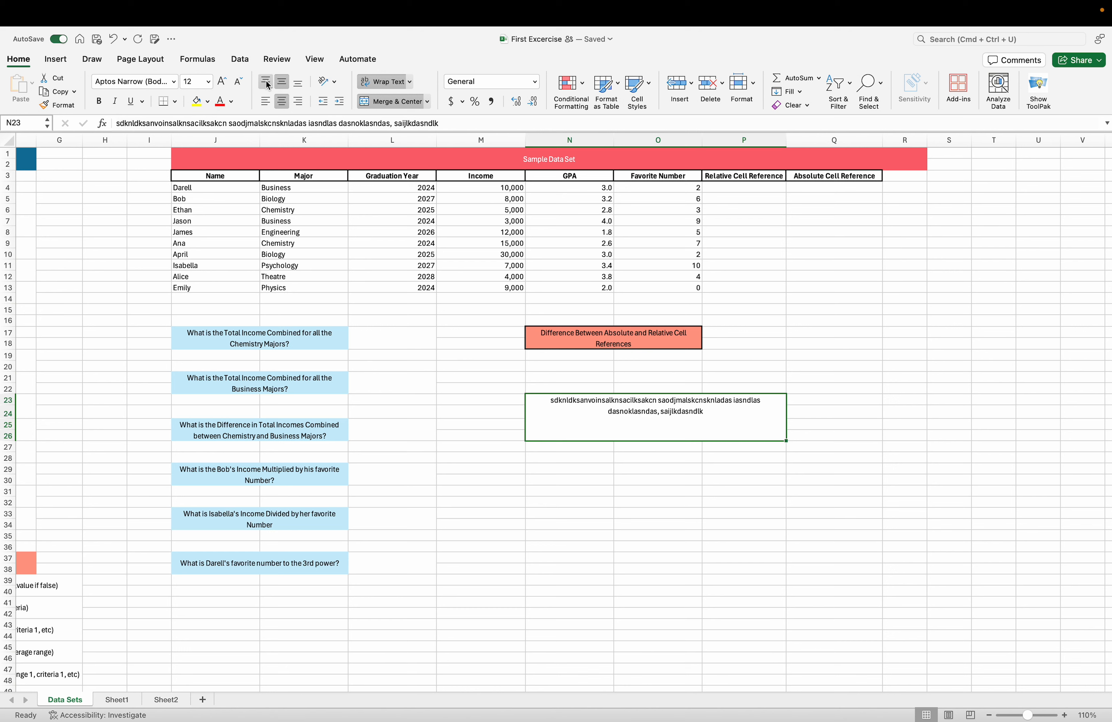
click(265, 101)
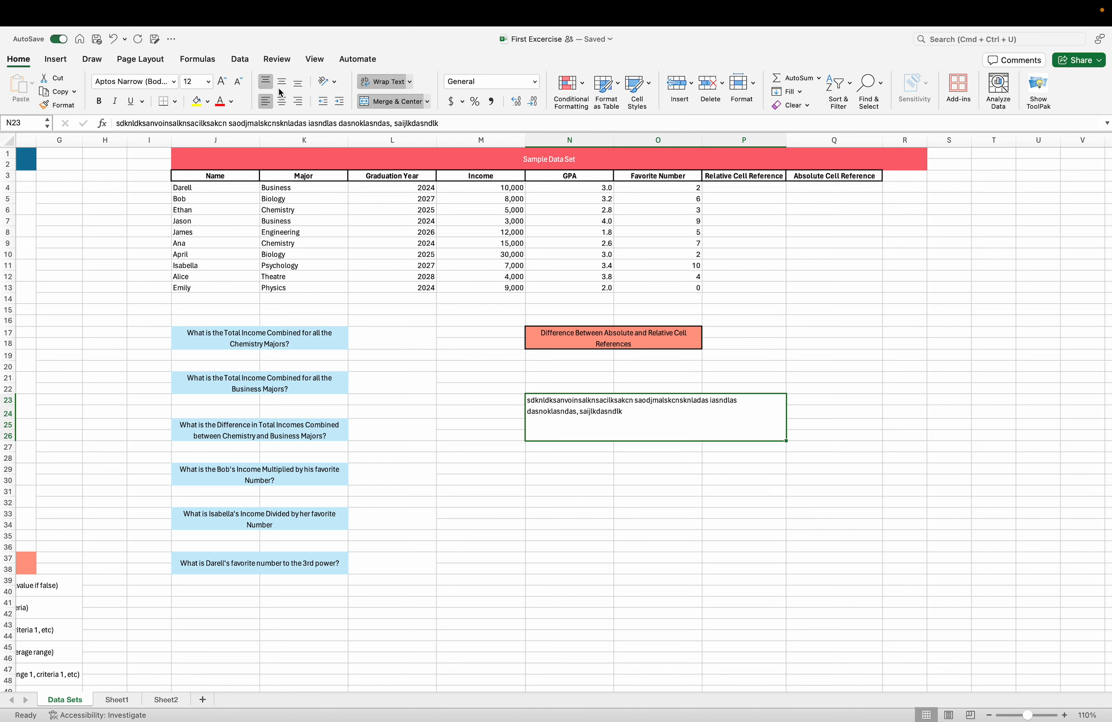
click(281, 82)
click(282, 101)
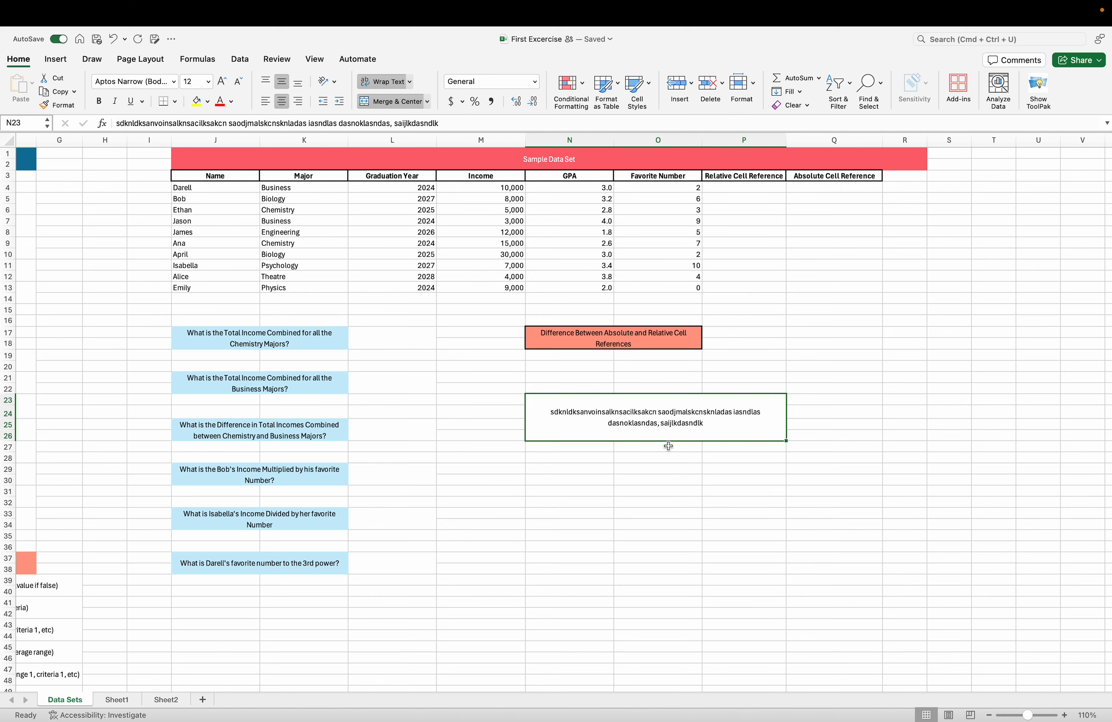
click(701, 484)
Increase the height of row 30 to nearly double, and undo the change.
scroll(701, 487, left, 5)
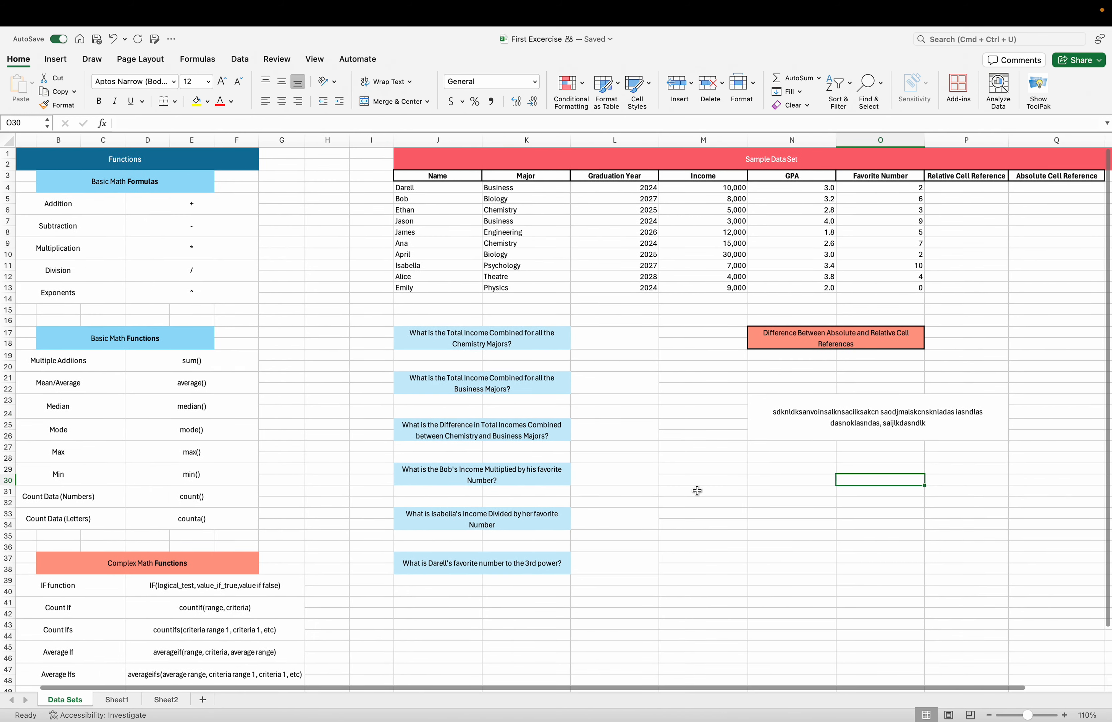
scroll(697, 490, left, 2)
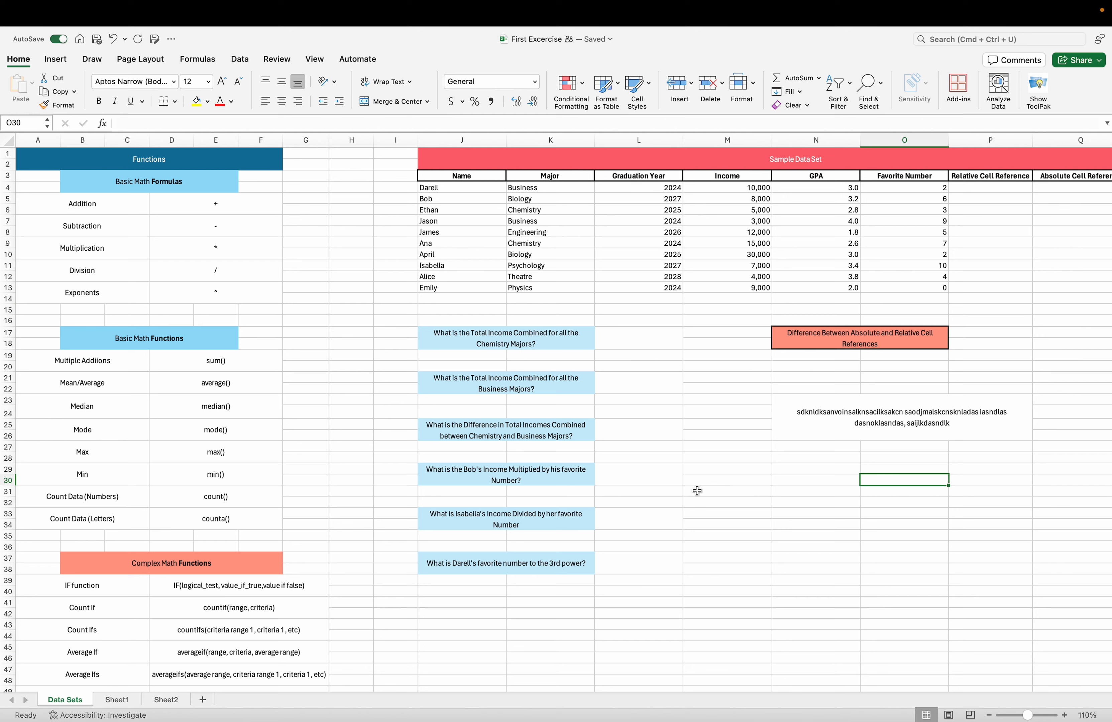
mouse_move(8, 485)
mouse_down()
mouse_move(10, 520)
mouse_move(9, 492)
mouse_up()
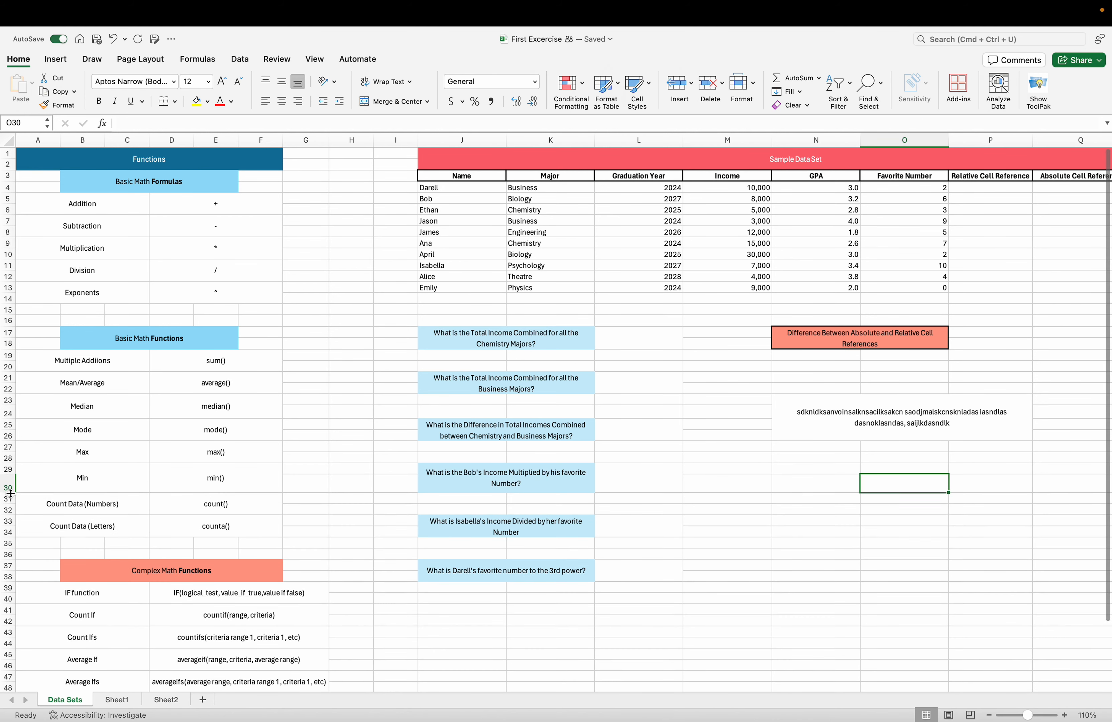
key(super+z)
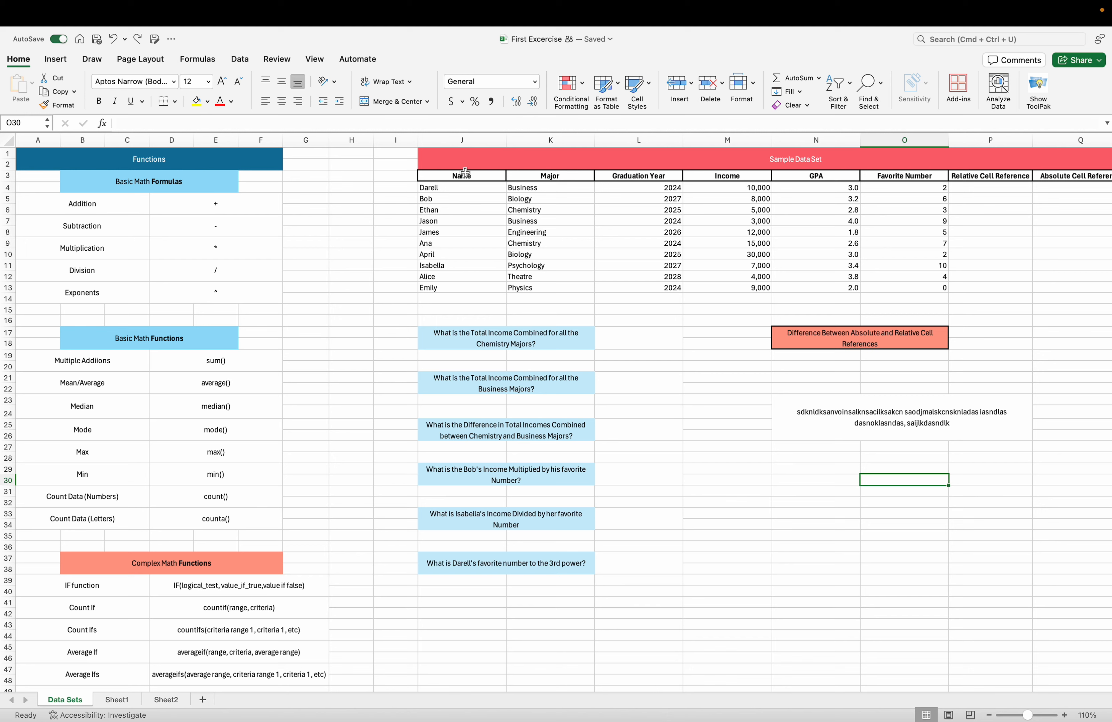
Widen column I to nearly twice its width, and undo the change.
click(412, 140)
drag(417, 140, 451, 142)
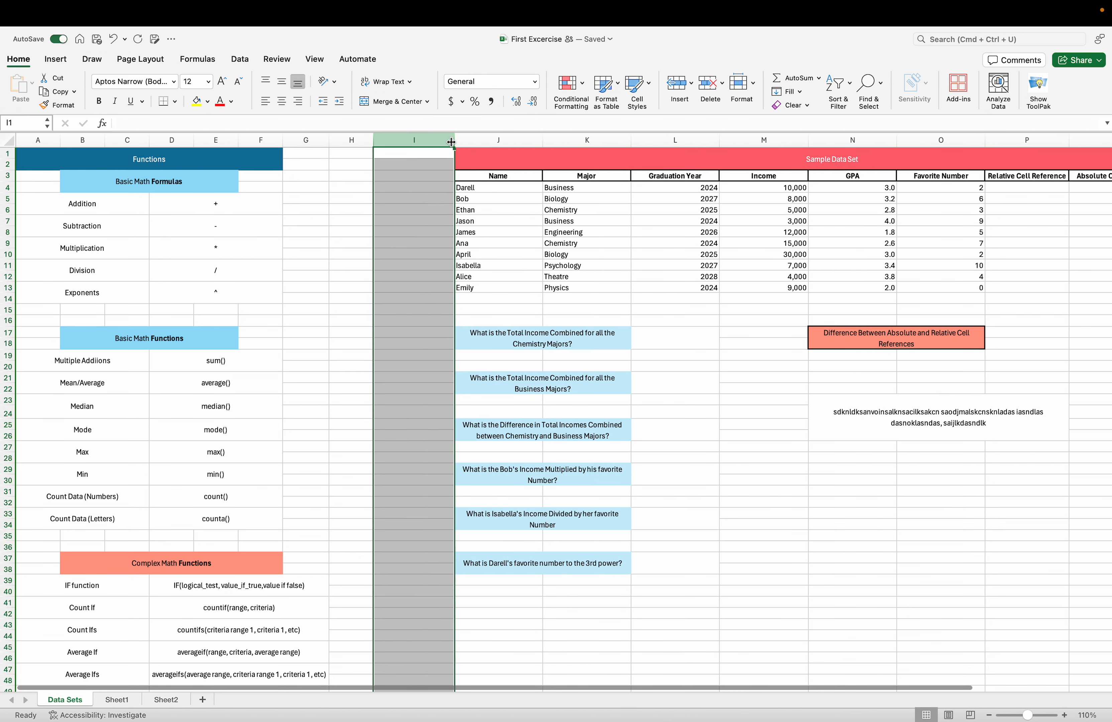
key(super+z)
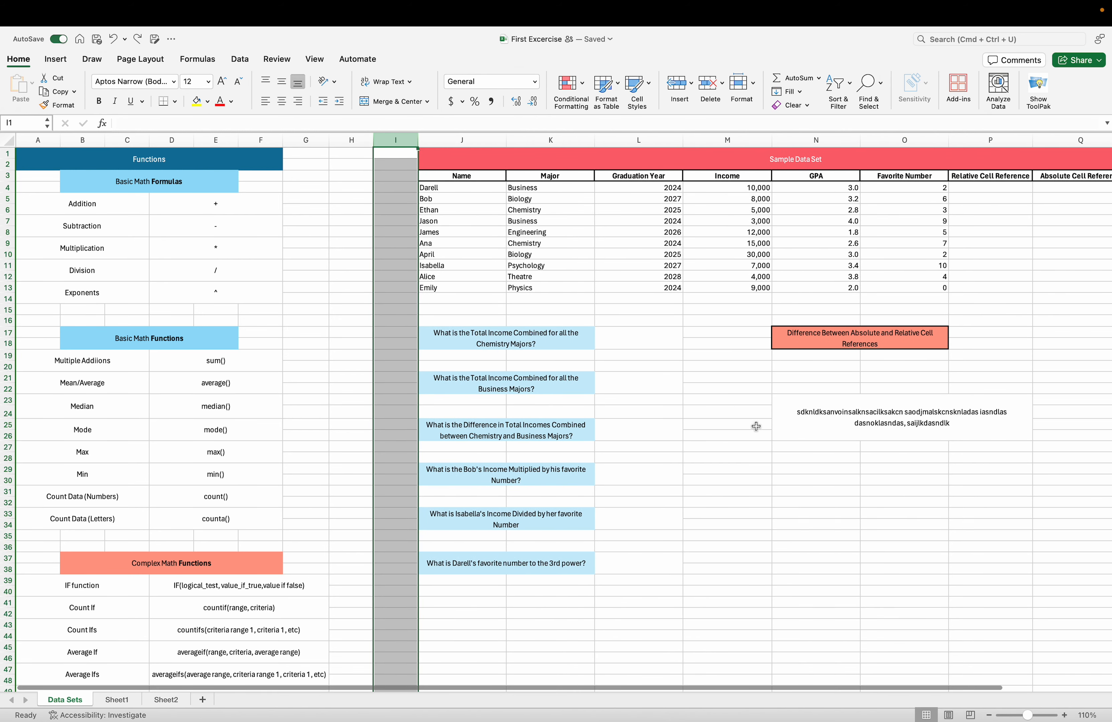
click(753, 433)
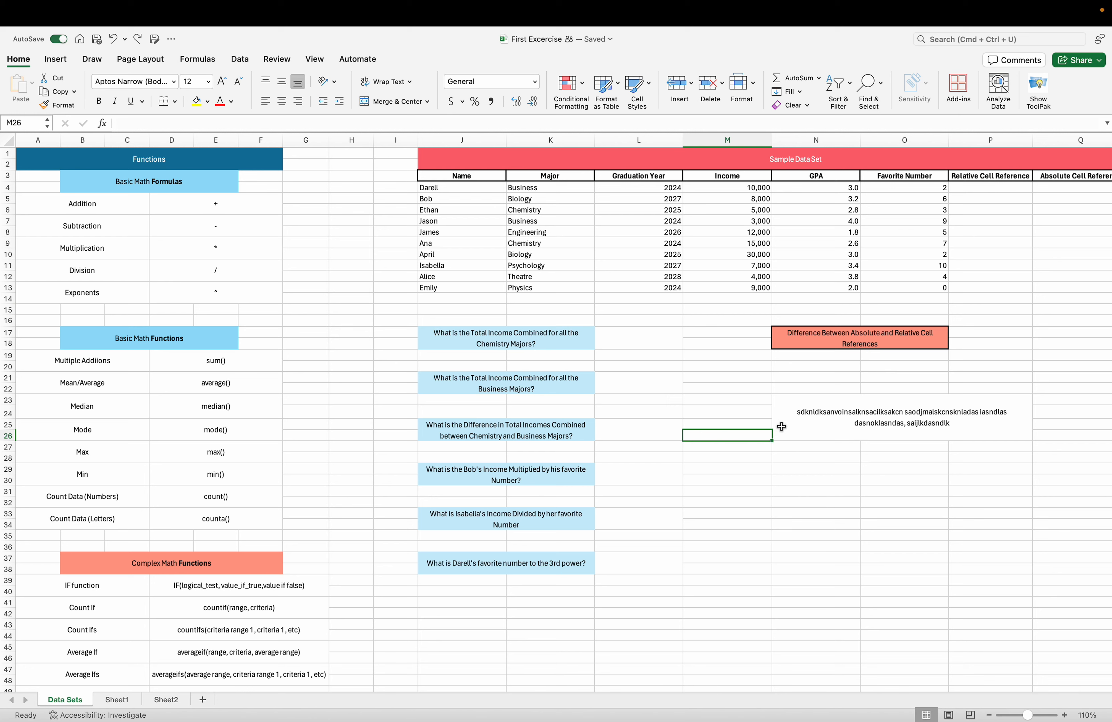
click(808, 431)
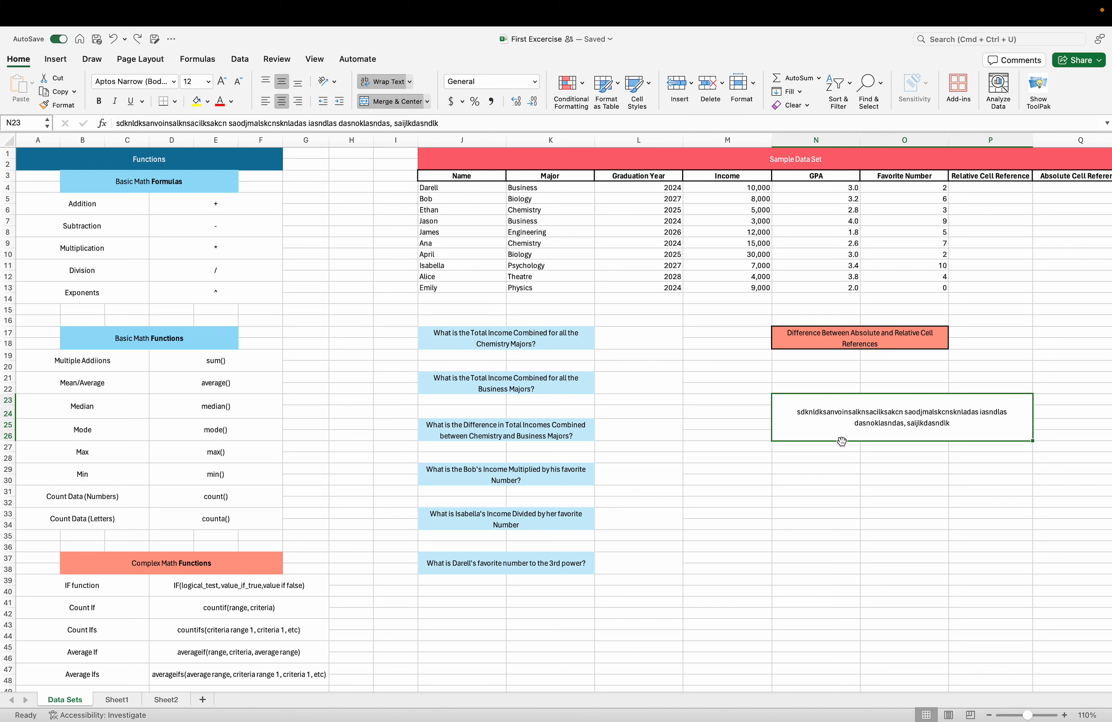
click(825, 465)
click(824, 430)
drag(818, 466, 883, 491)
click(884, 492)
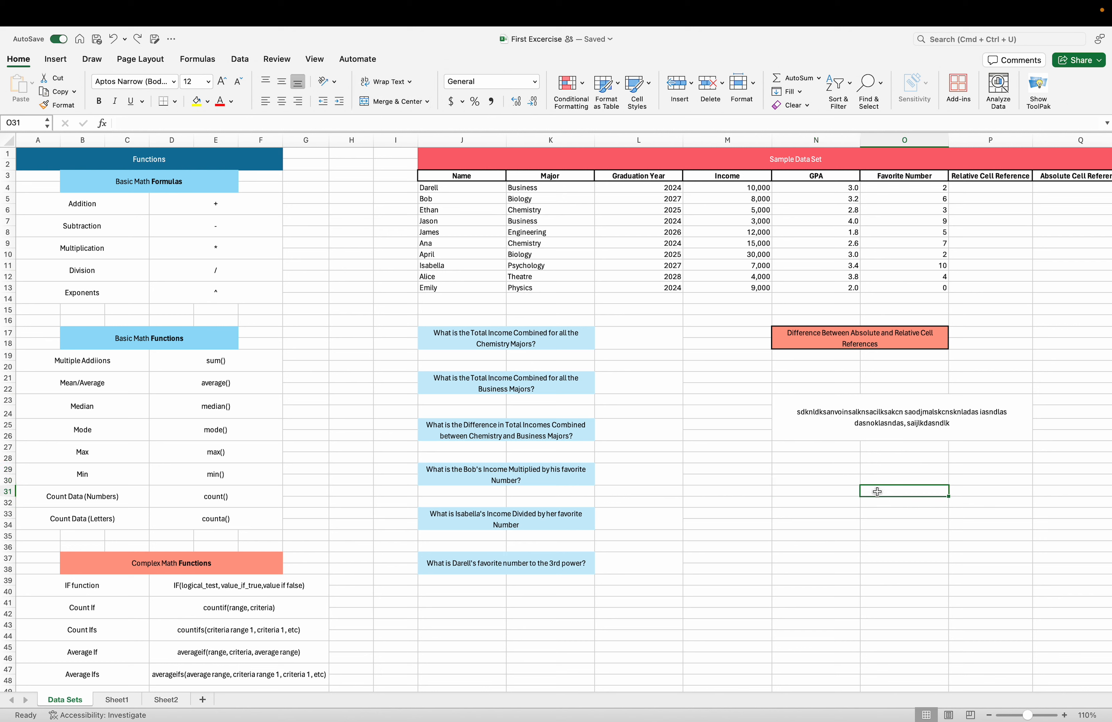